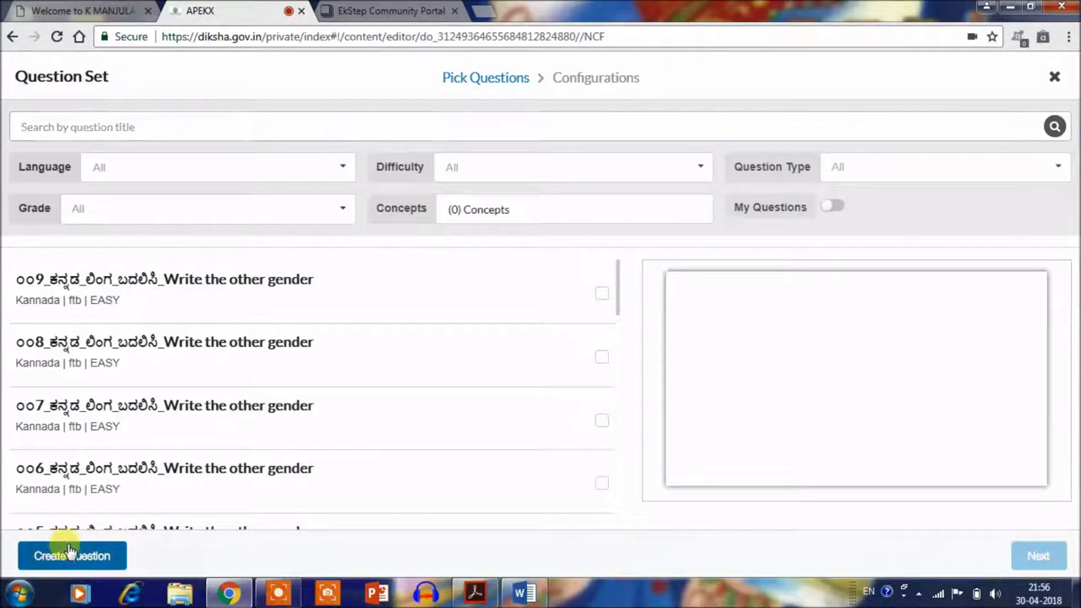
# Step: Create a question from the Multiple Choice Question template and switch the keyboard language to Telugu (India) for the question text
pyautogui.click(71, 553)
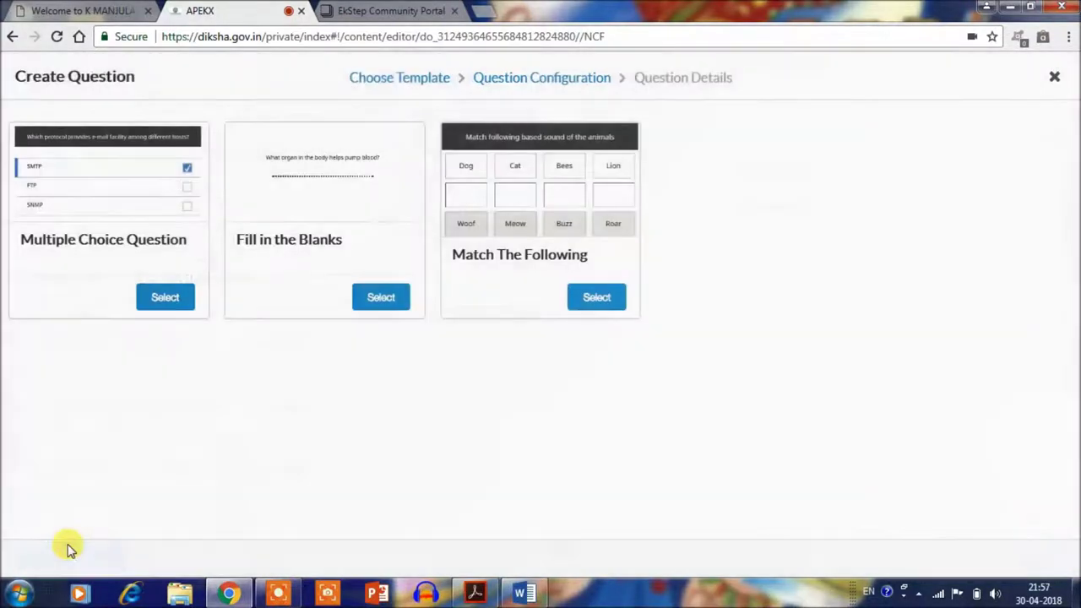
pyautogui.click(164, 294)
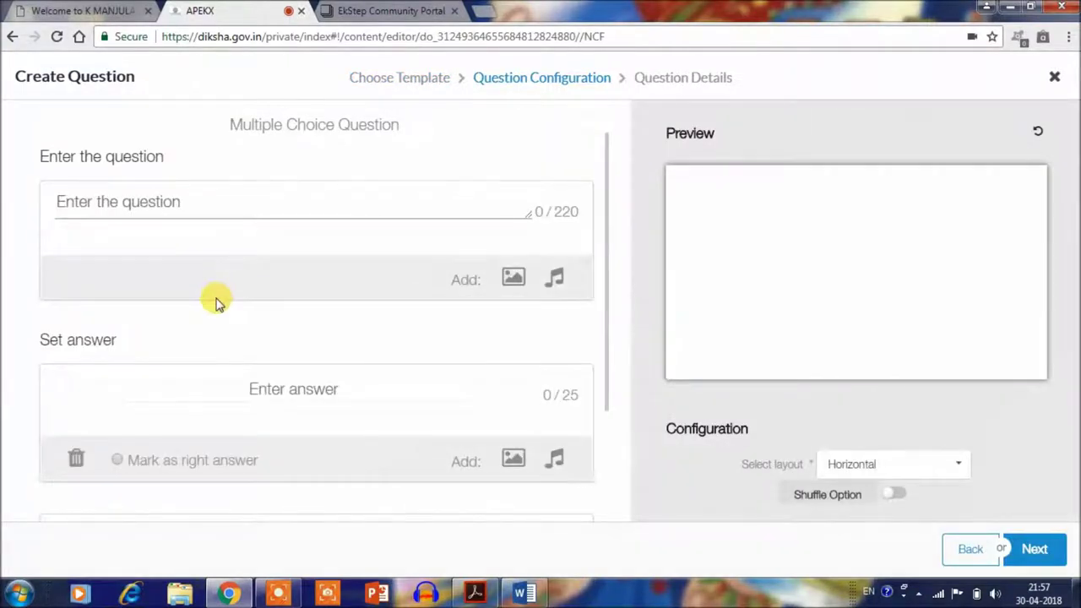
pyautogui.click(180, 203)
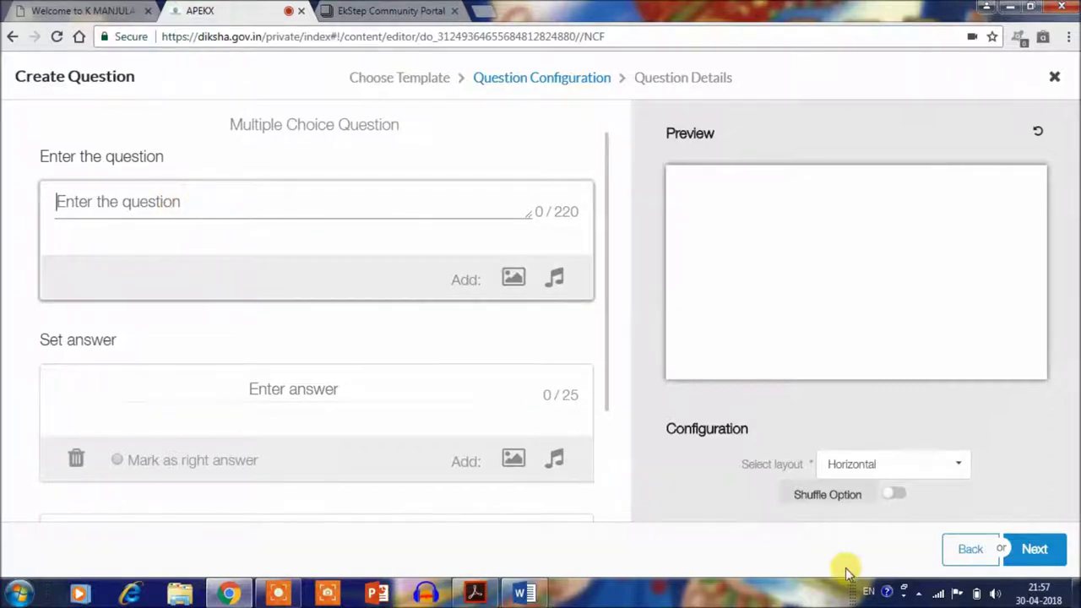
pyautogui.click(868, 591)
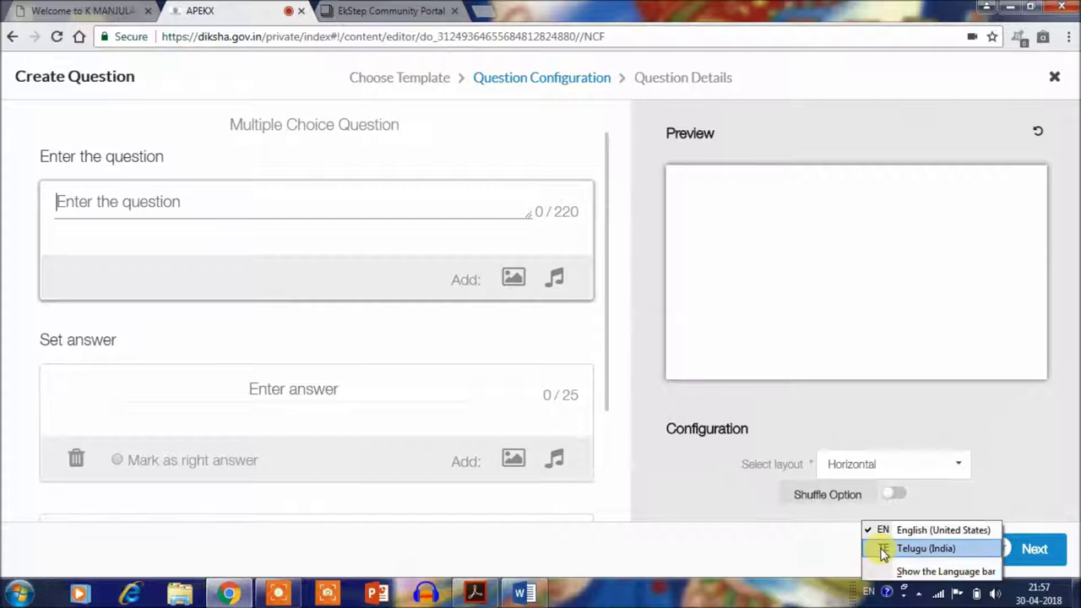
pyautogui.click(920, 548)
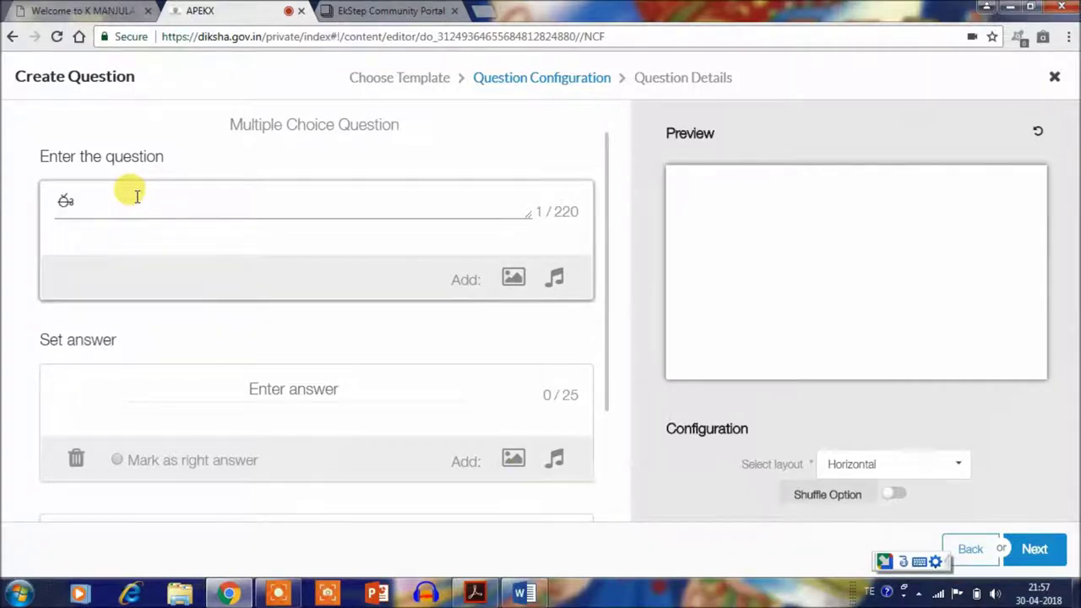
# Step: Enter the question text "ఈ క్రింది వాటిలో బ్యాక్టీరియా కానిది ఏది?"
pyautogui.write('krindi ')
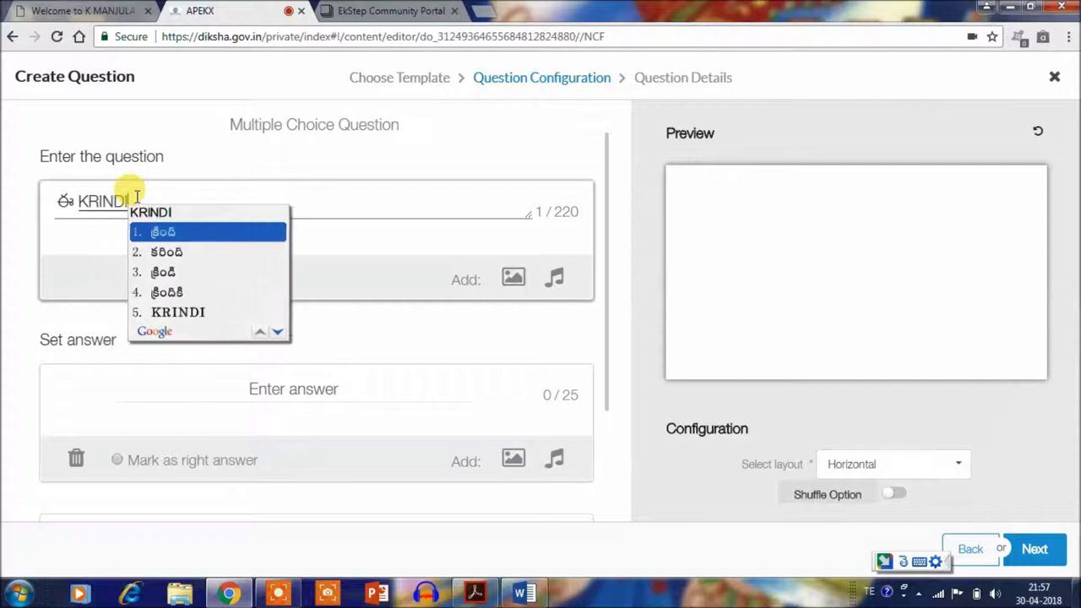
pyautogui.write('vaatilo')
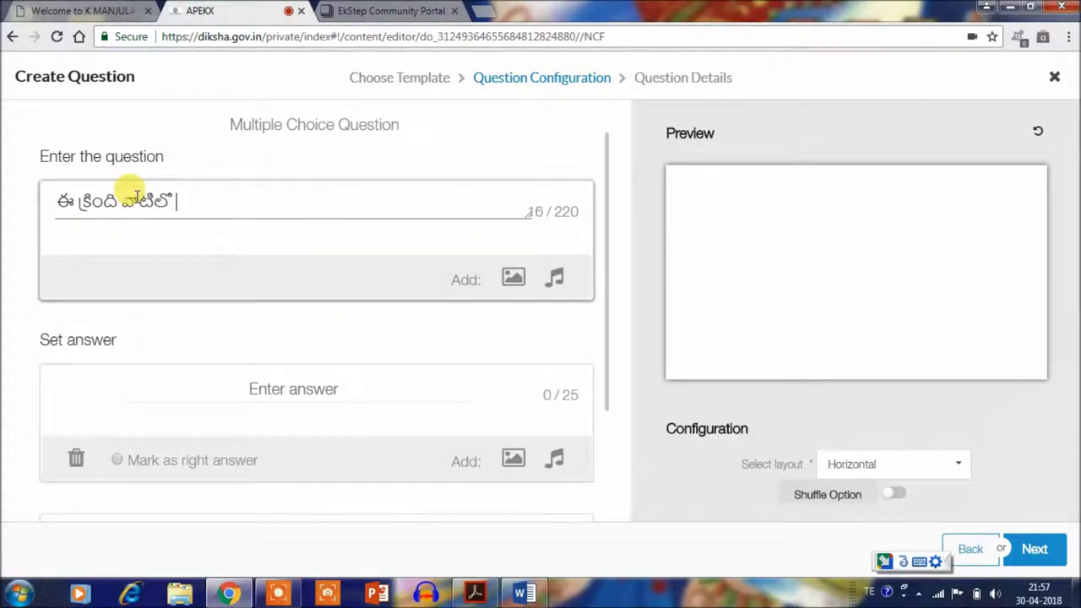
pyautogui.write(' baa')
pyautogui.press('BackSpace')
pyautogui.press('BackSpace')
pyautogui.write('yaakteer')
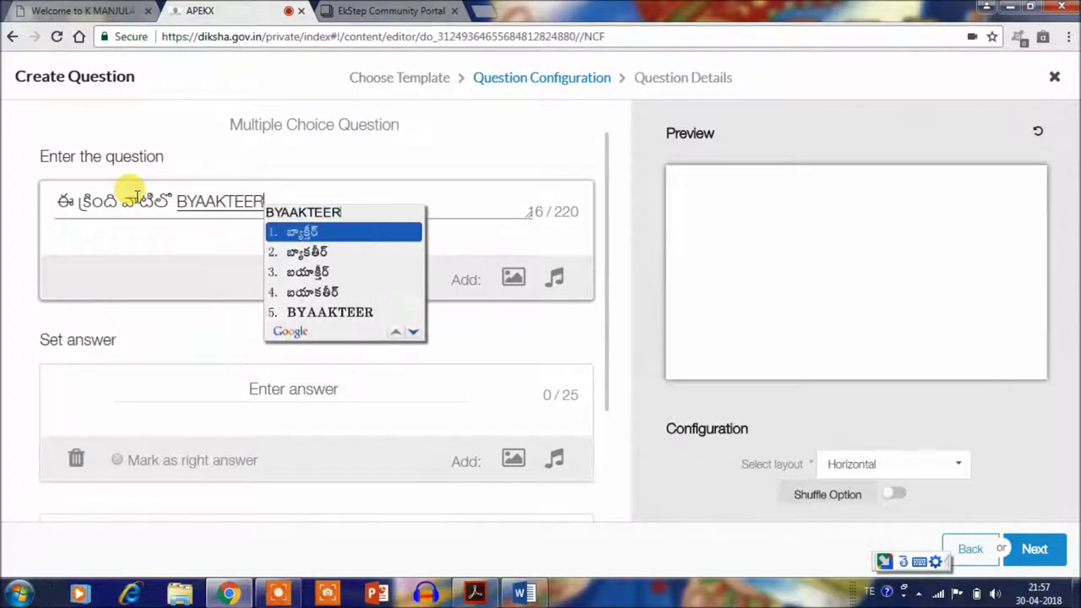
pyautogui.write('iyaa ')
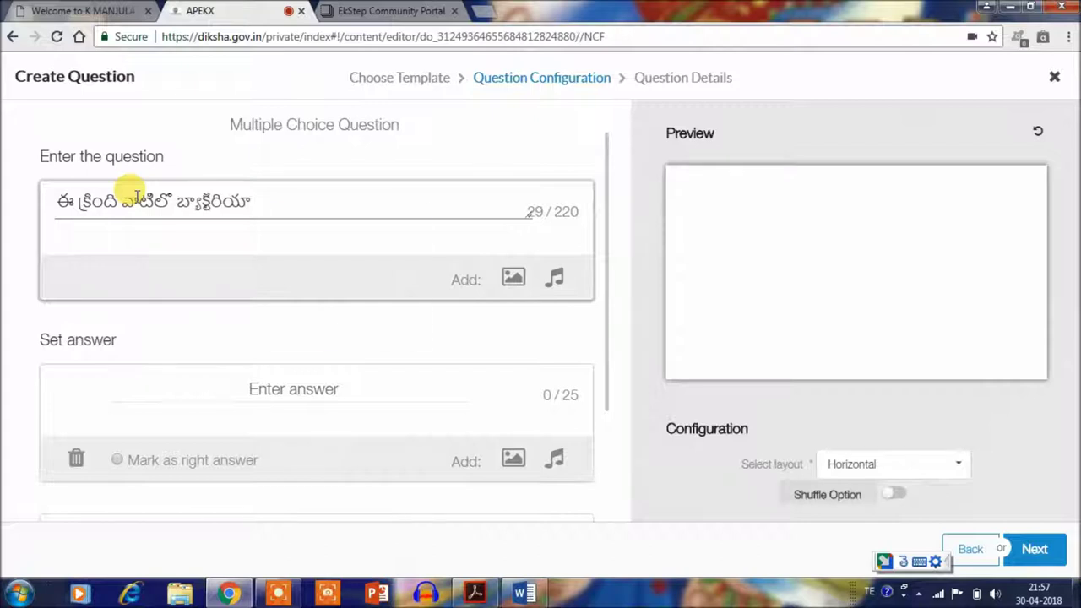
pyautogui.write('kaanidiedi?')
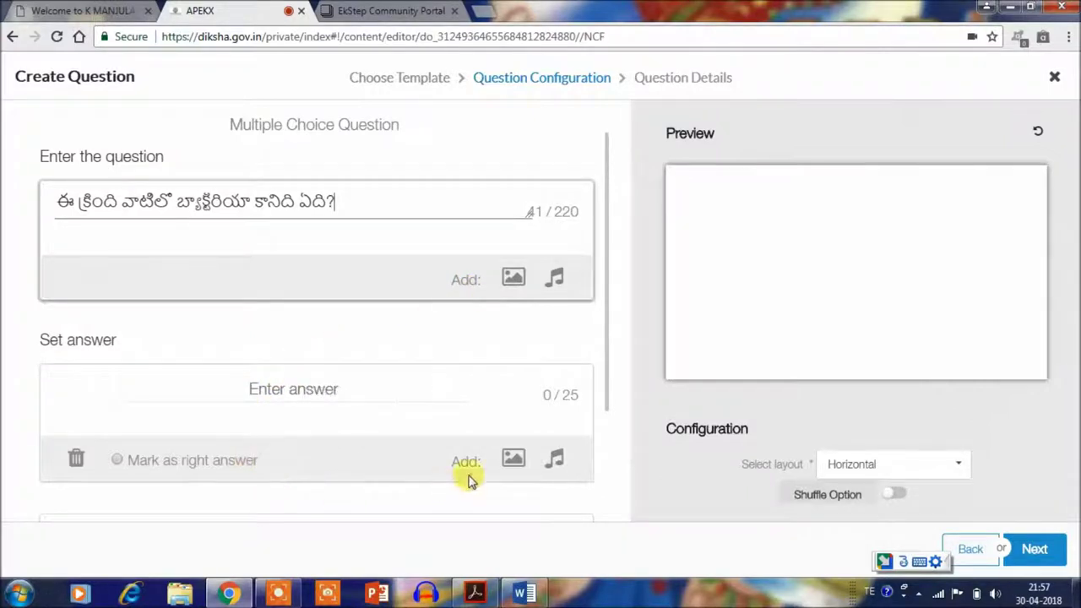
# Step: Choose PENCILLIN.jpg from the MICROORGANISMS folder on the desktop as the upload image for the first answer
pyautogui.click(515, 460)
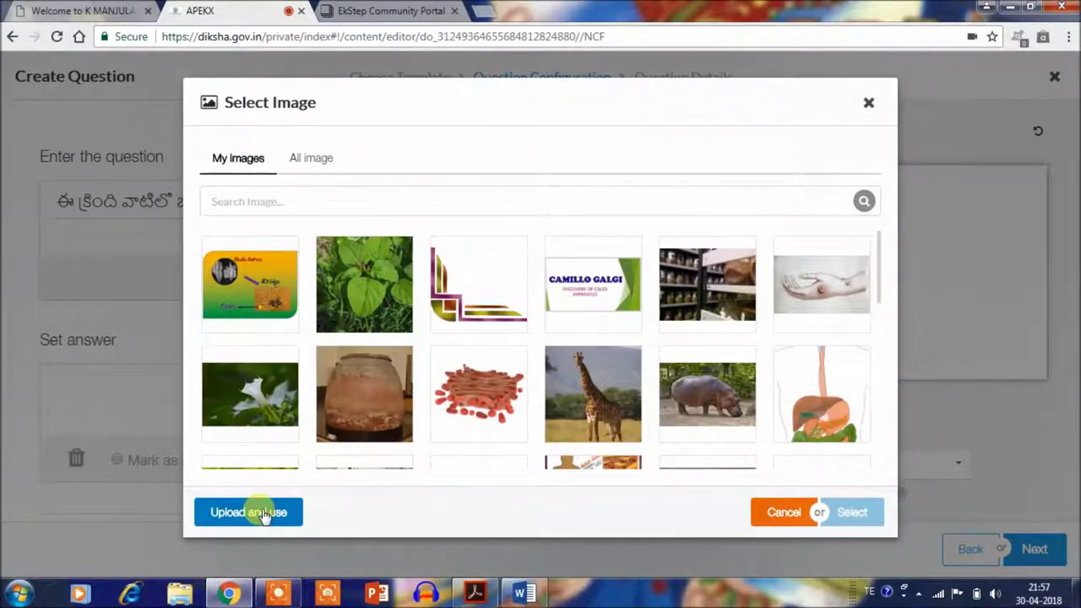
pyautogui.click(264, 512)
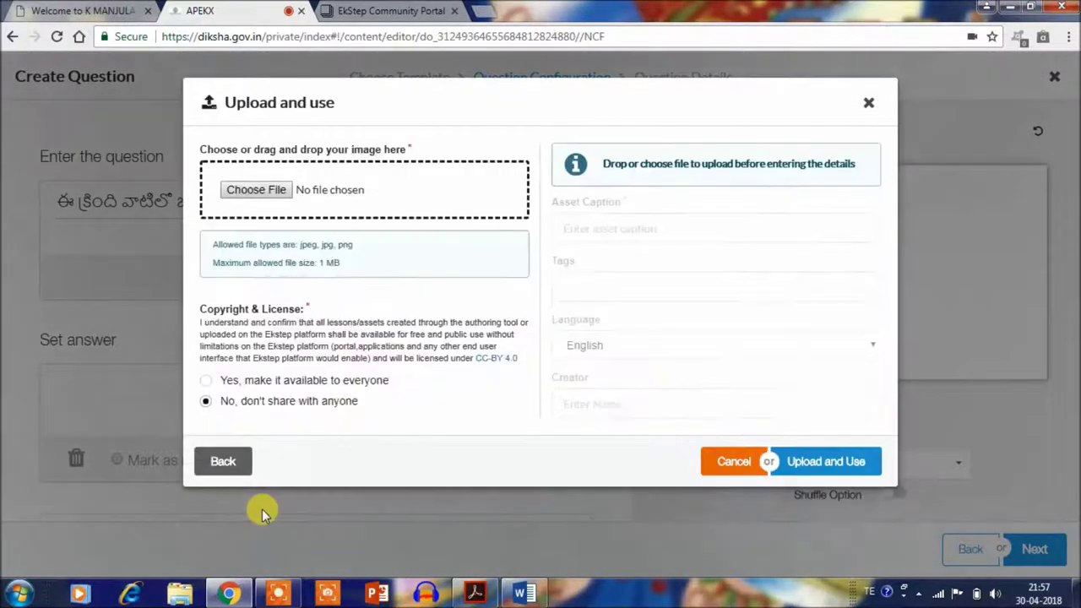
pyautogui.click(256, 190)
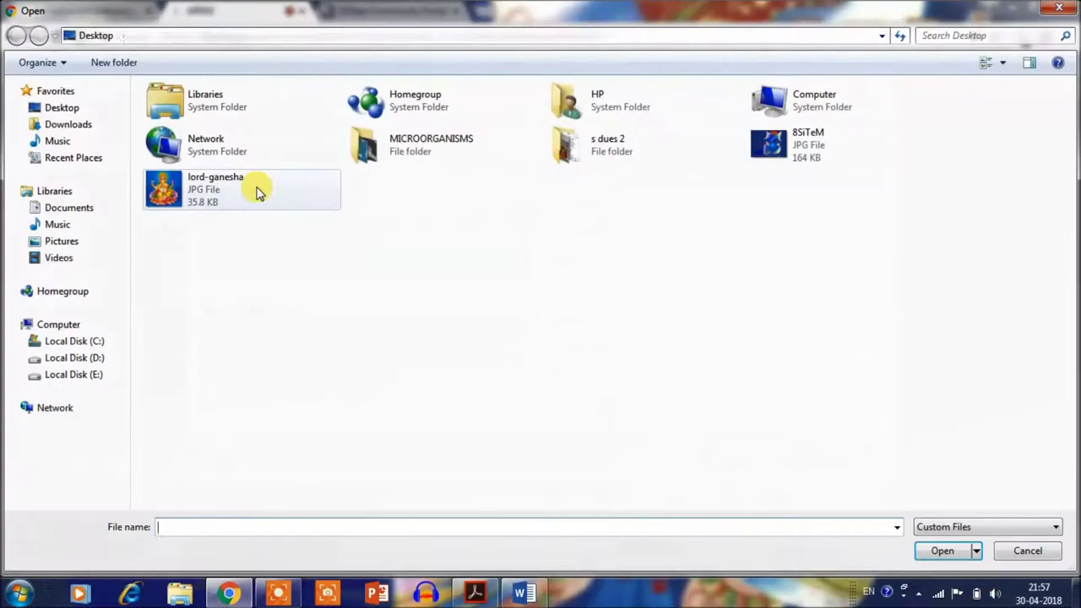
pyautogui.doubleClick(465, 149)
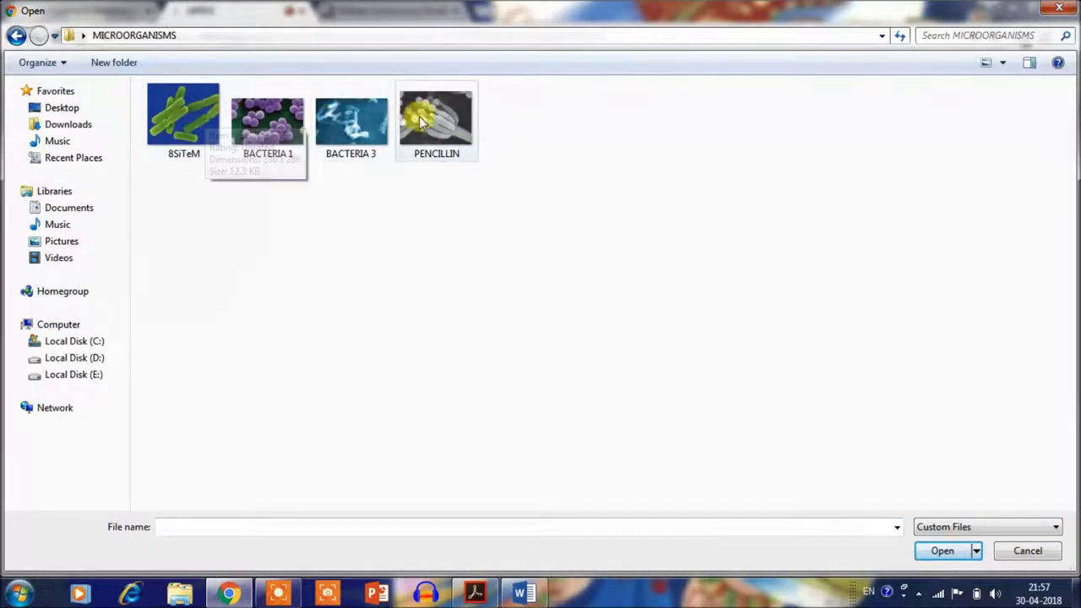
pyautogui.doubleClick(427, 123)
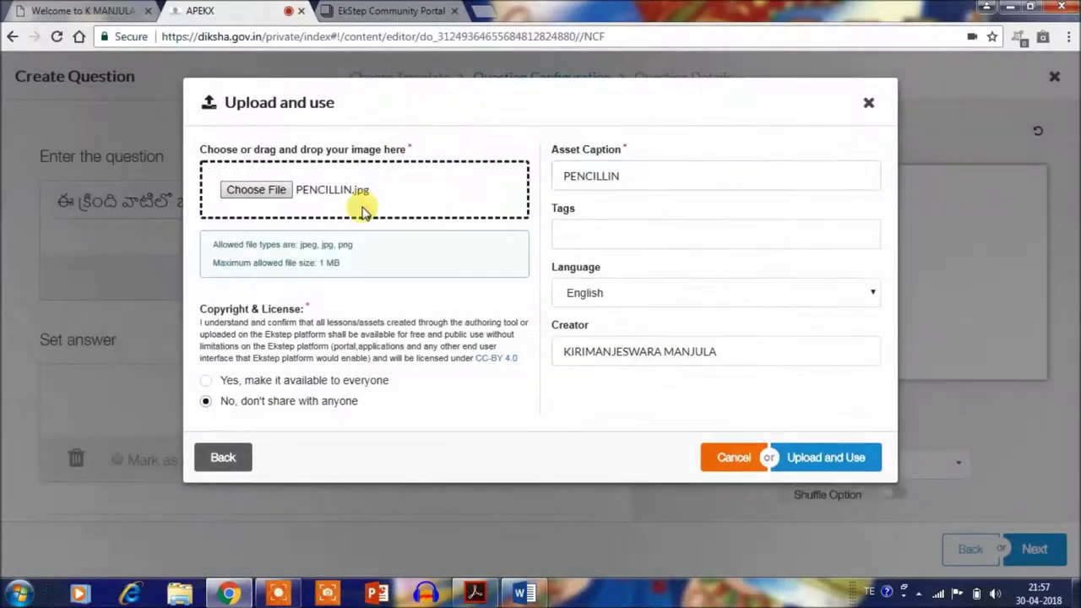
# Step: Tag the PENCILLIN image "సూక్ష్మజీవులు", set its language to Telugu, and upload it into the first answer
pyautogui.click(619, 231)
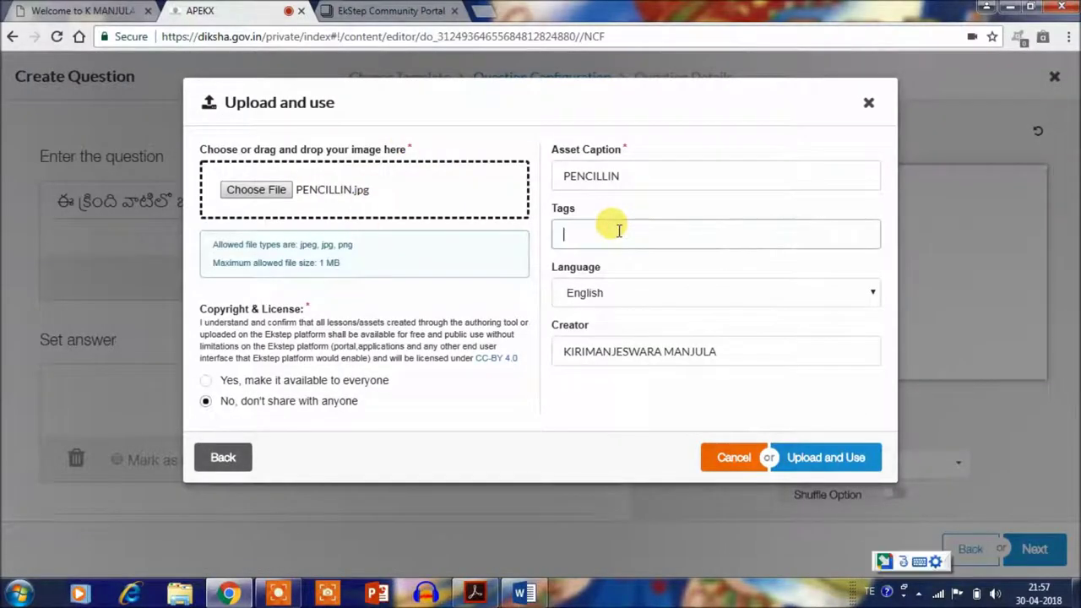
pyautogui.write('SOOKSHMAJEE')
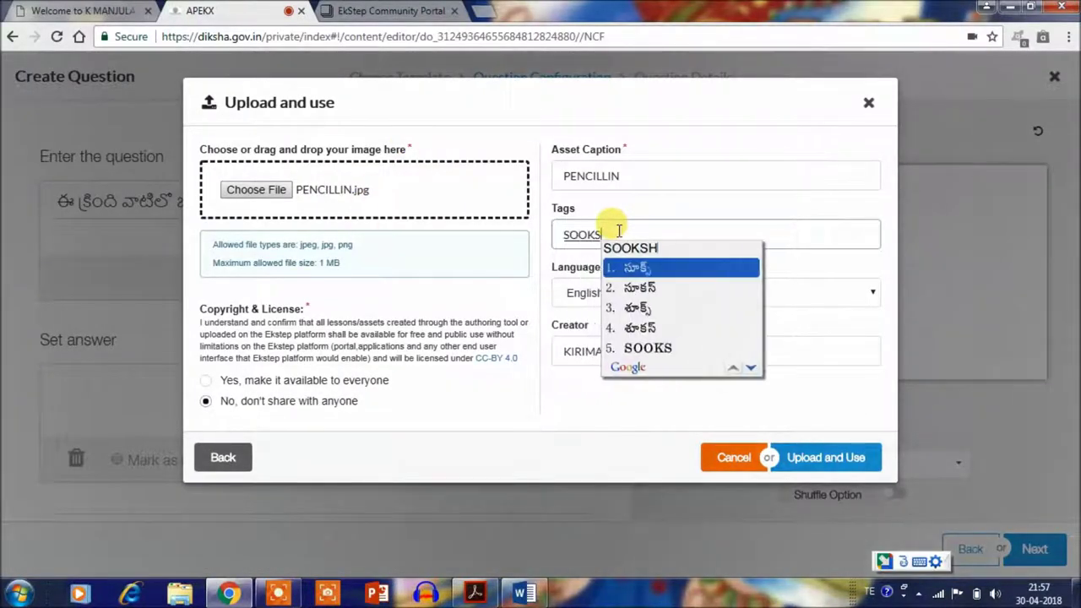
pyautogui.write('VULU')
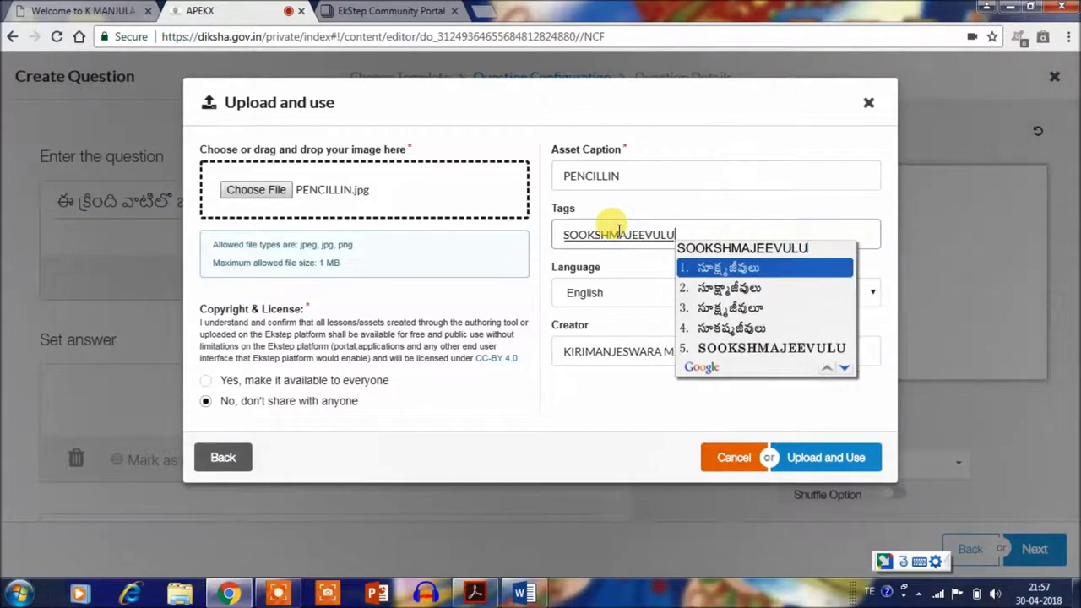
pyautogui.press('space')
pyautogui.click(636, 293)
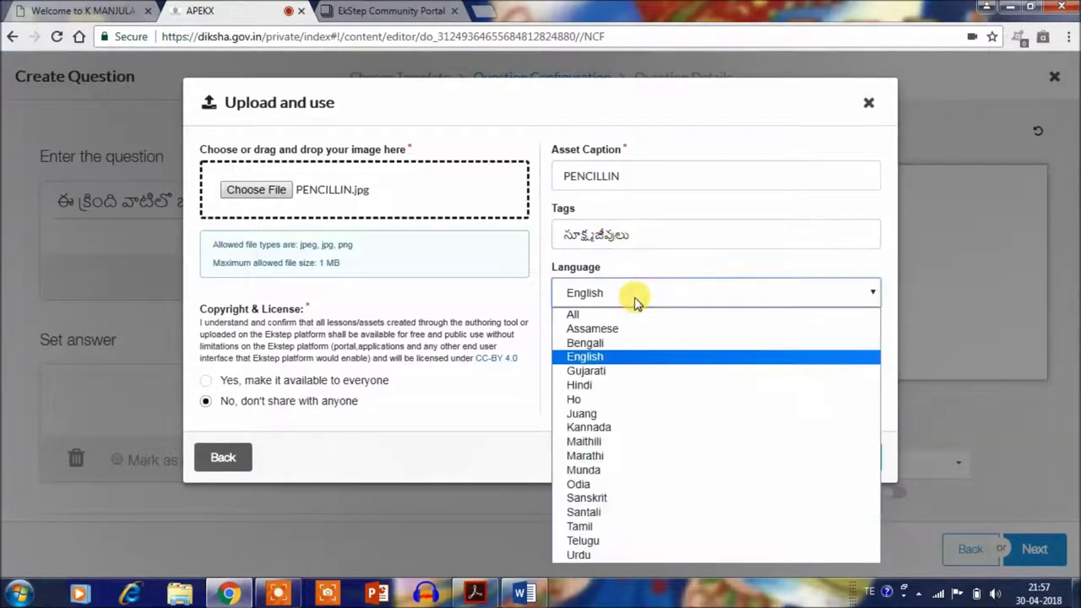
pyautogui.click(575, 541)
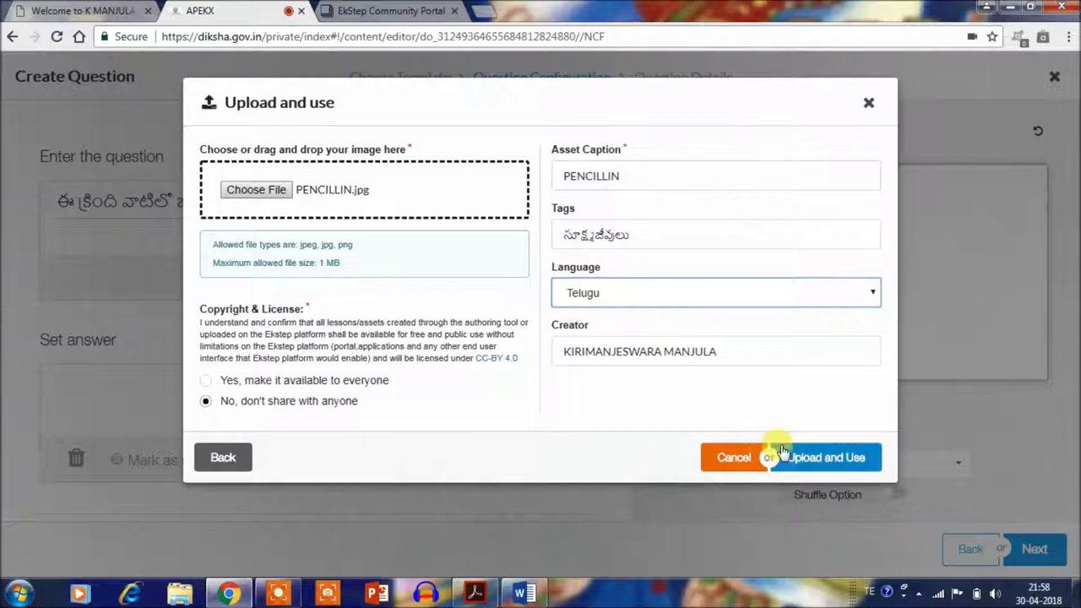
pyautogui.click(805, 463)
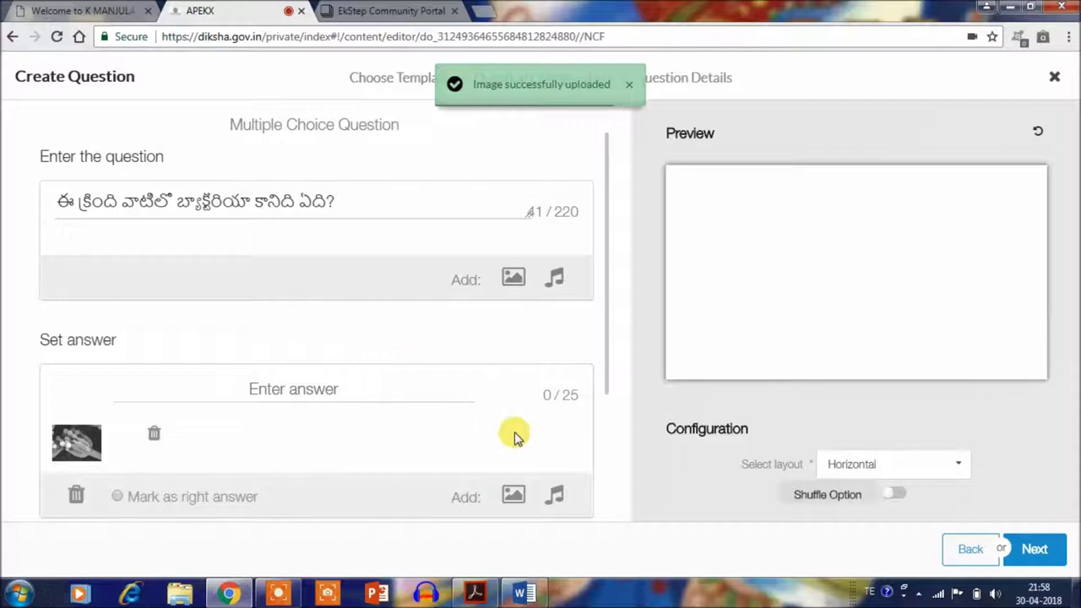
# Step: Mark the first answer, with the PENCILLIN image, as the right answer
pyautogui.moveTo(605, 378); pyautogui.dragTo(608, 482)
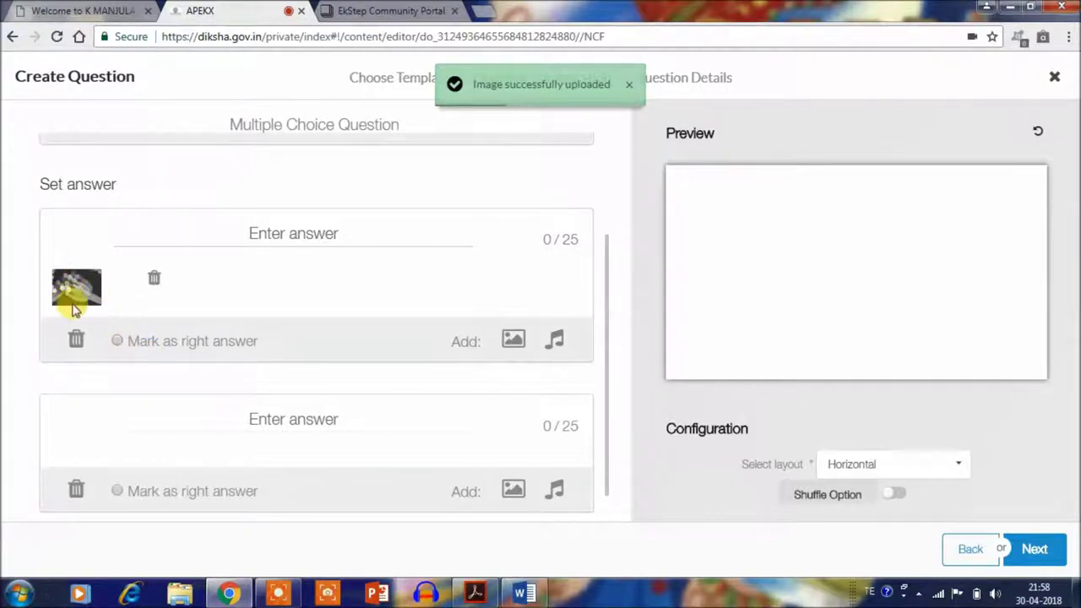
pyautogui.click(117, 342)
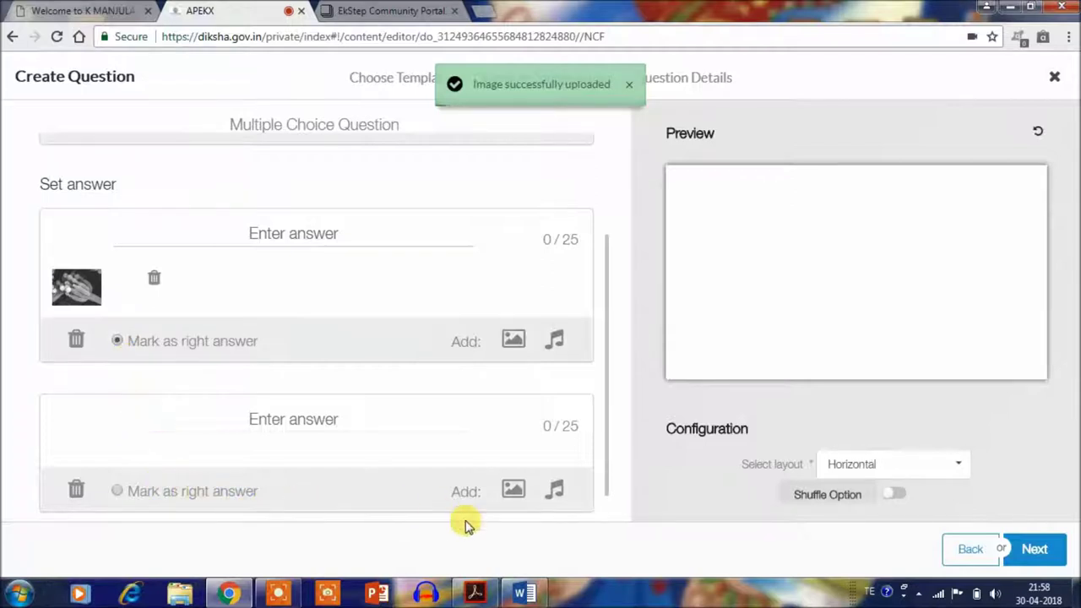
# Step: Choose 8SiTeM.jpg from the MICROORGANISMS folder as the upload image for the second answer
pyautogui.click(515, 490)
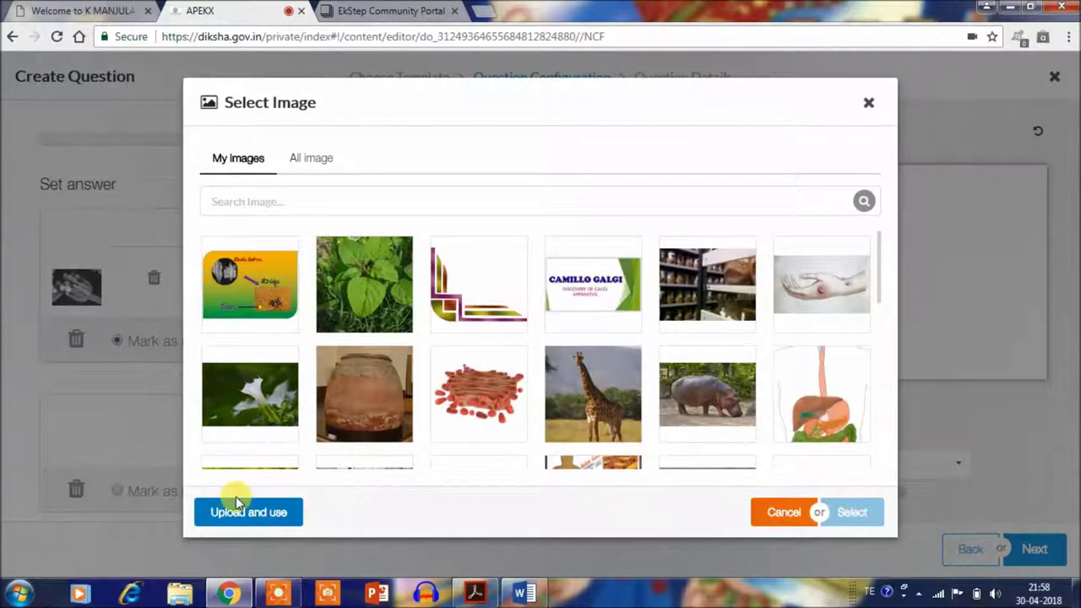
pyautogui.click(245, 512)
pyautogui.click(255, 189)
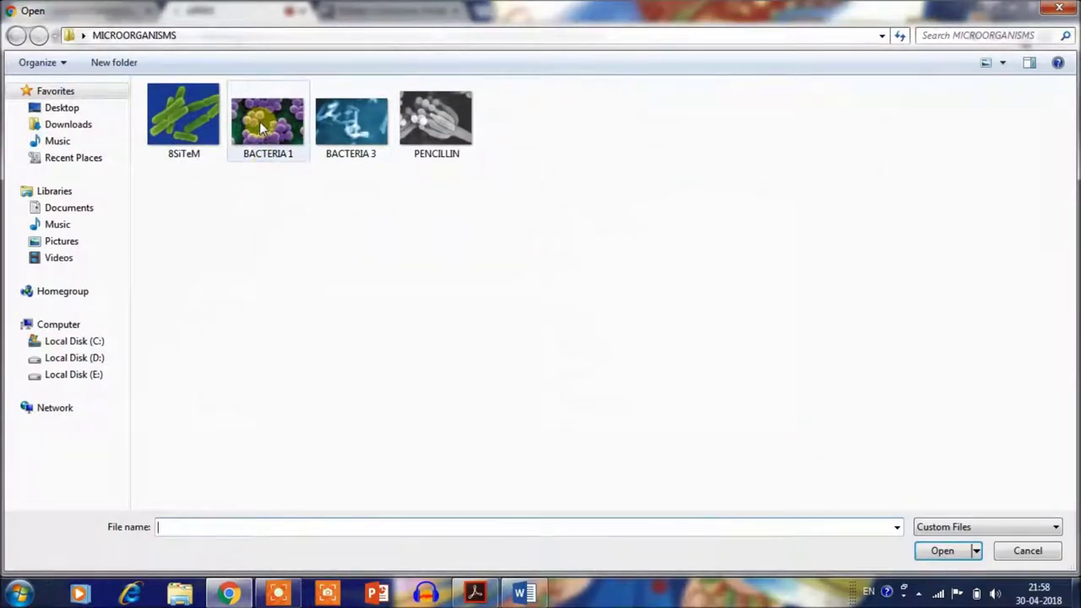
pyautogui.click(207, 119)
pyautogui.doubleClick(208, 120)
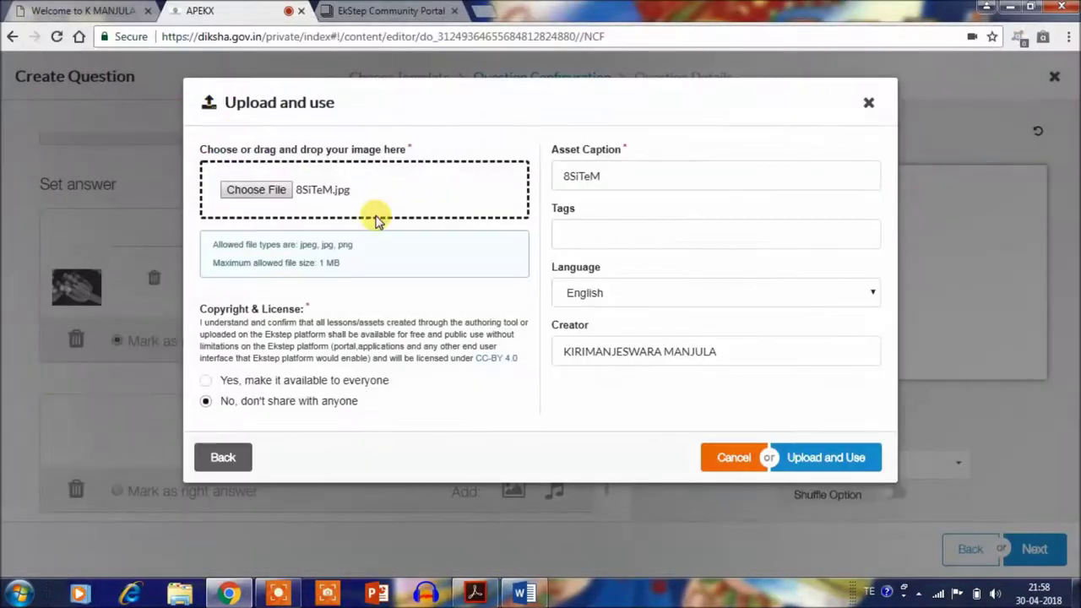
# Step: Tag the 8SiTeM image "సూక్ష్మజీవులు", set its language to Telugu, and upload it into the second answer
pyautogui.click(604, 238)
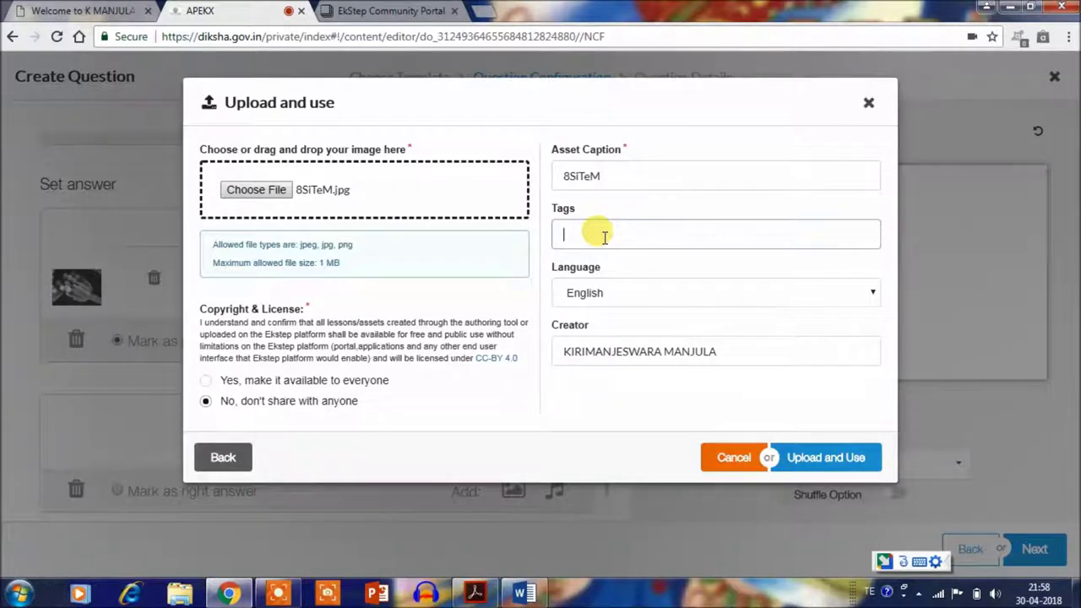
pyautogui.write('SOOKSHMA')
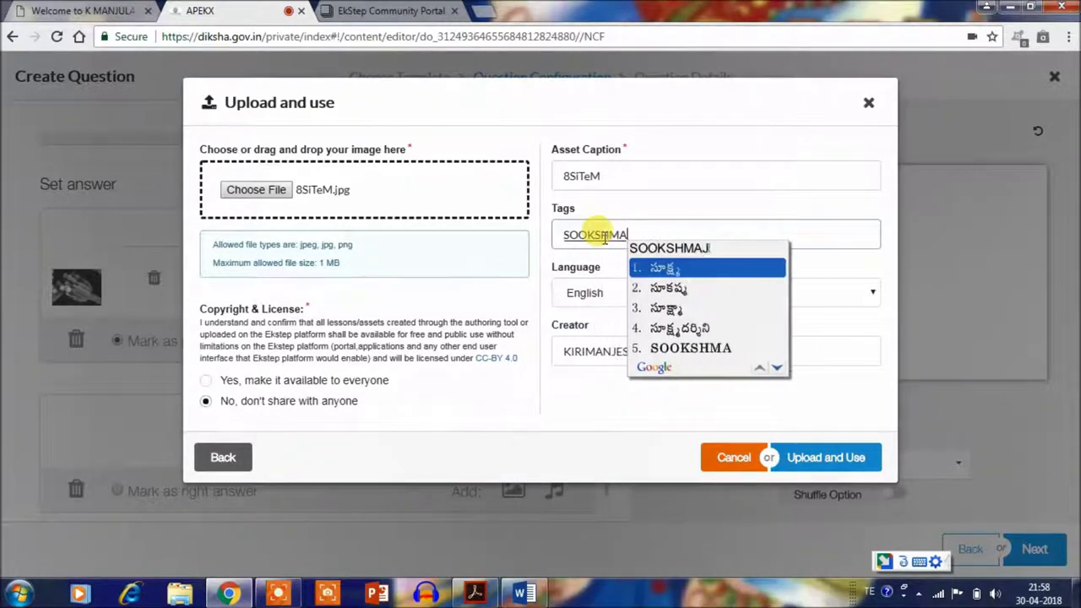
pyautogui.write('JEEVULU')
pyautogui.press('space')
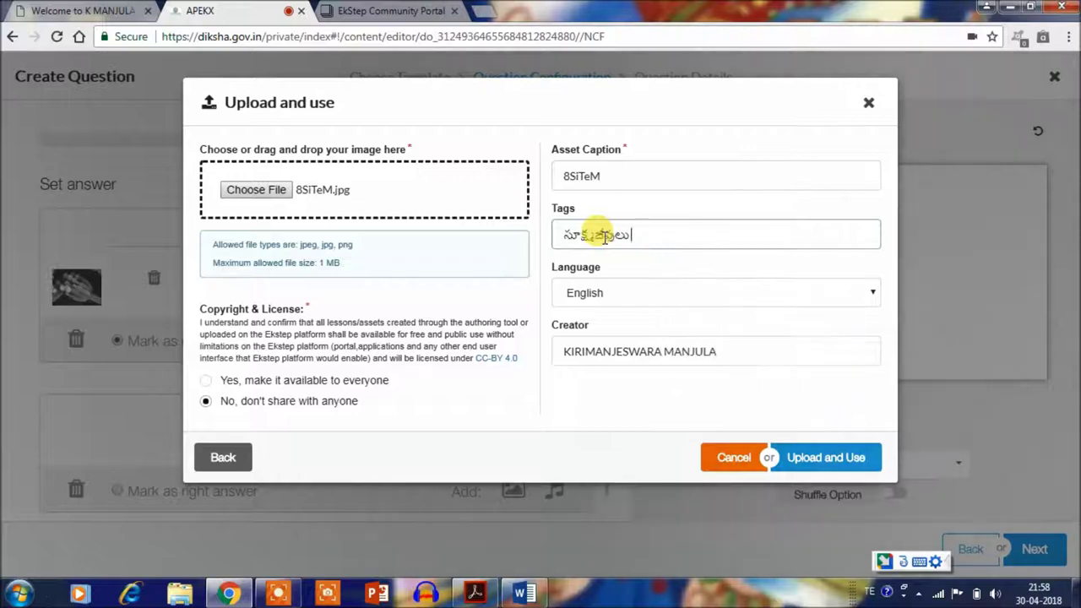
pyautogui.click(639, 285)
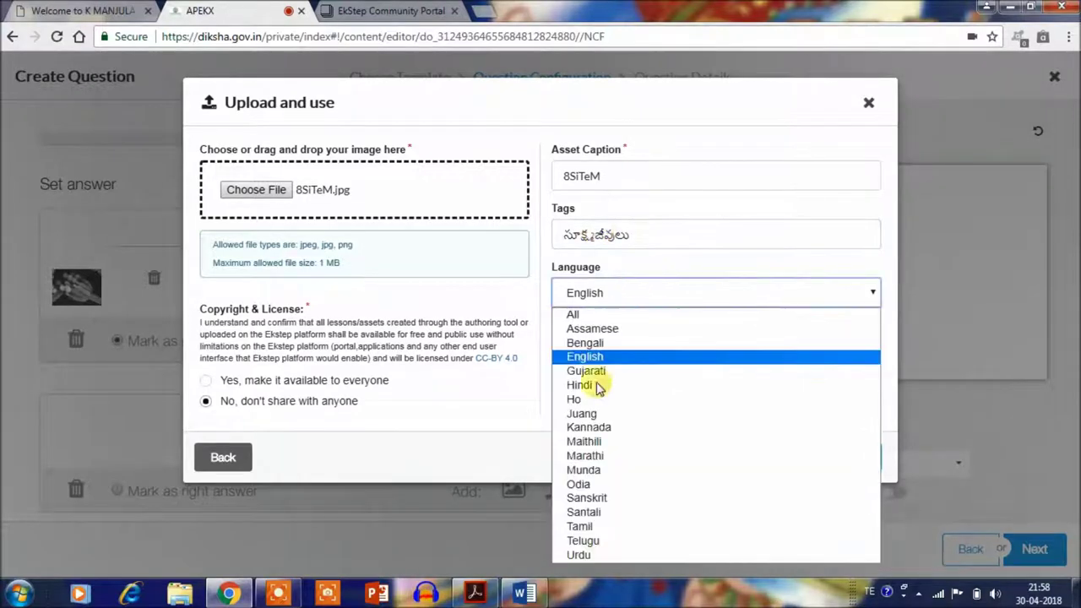
pyautogui.click(595, 541)
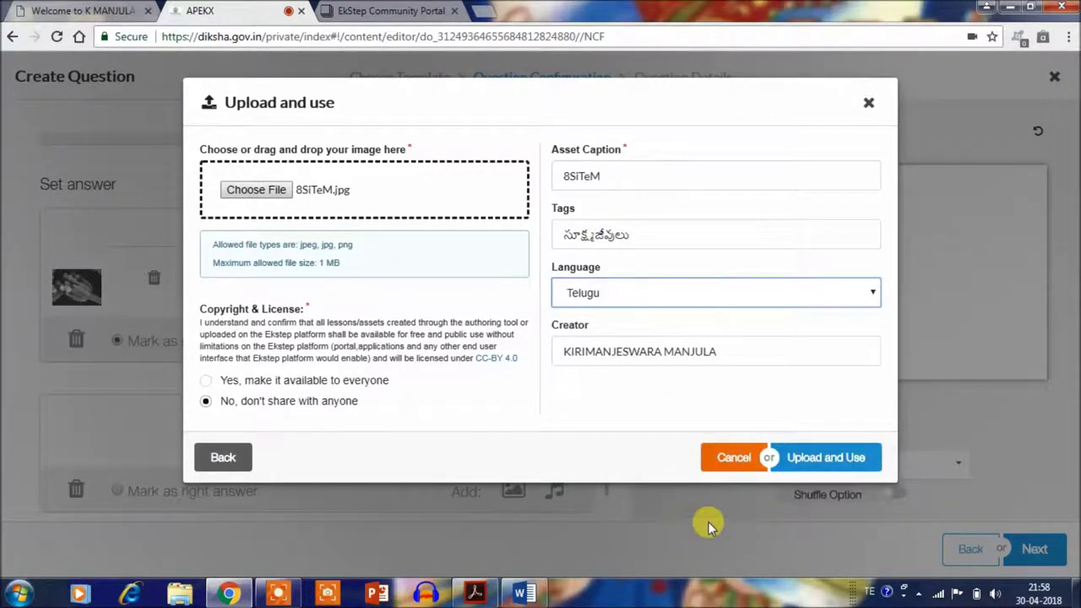
pyautogui.click(815, 460)
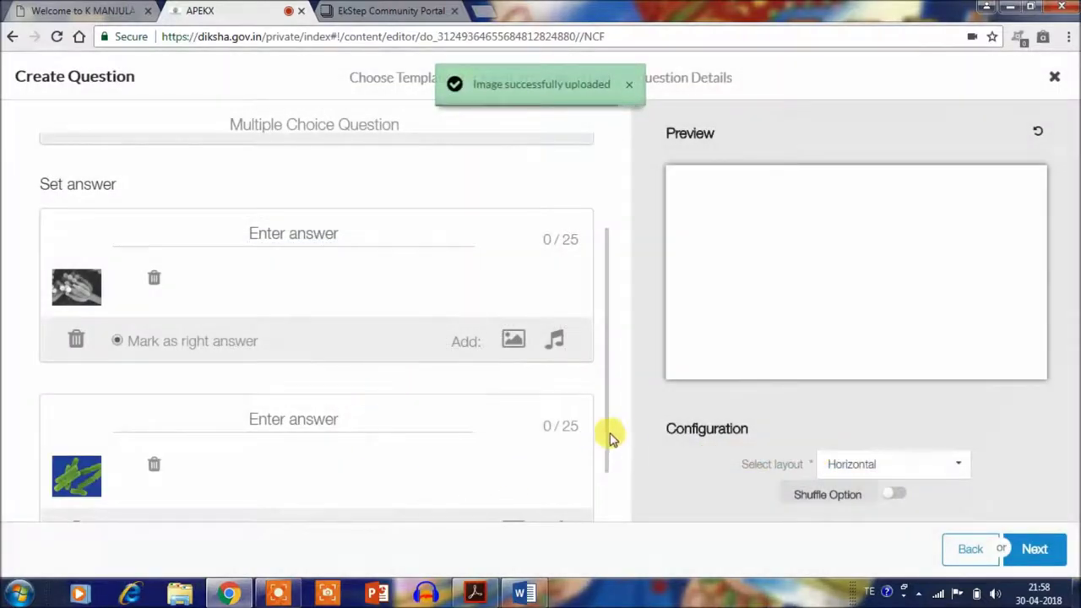
# Step: Add a third answer option below the second answer
pyautogui.moveTo(608, 437); pyautogui.dragTo(606, 507)
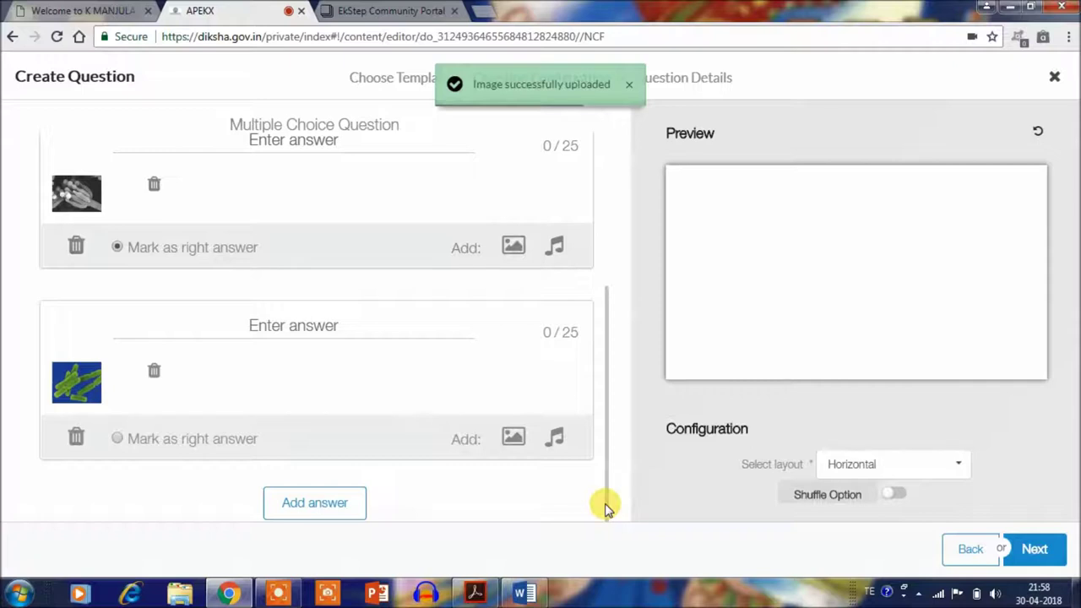
pyautogui.click(342, 506)
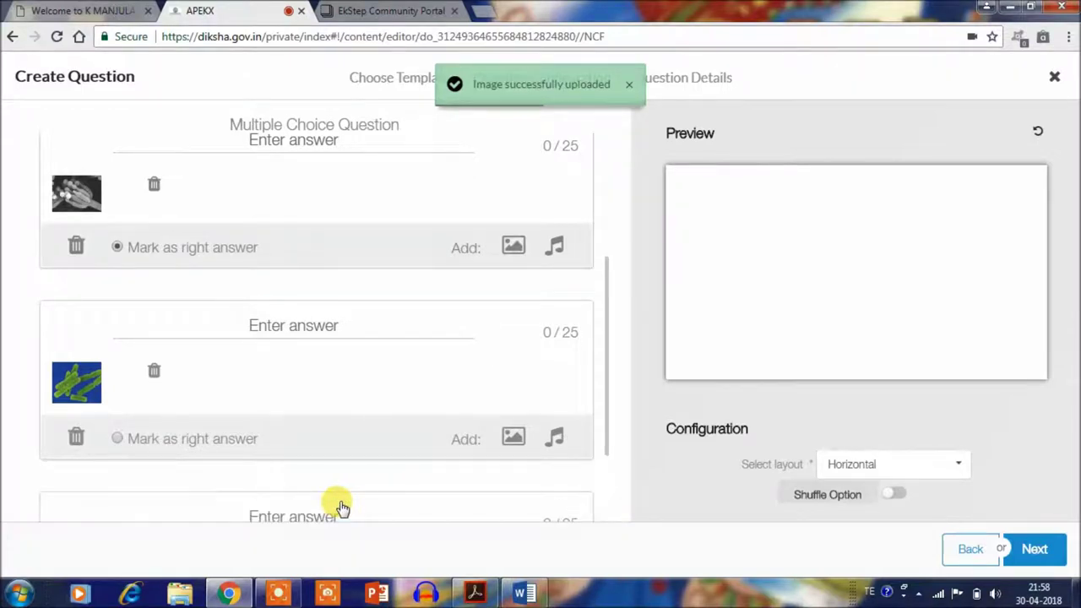
pyautogui.scroll(-2, 388, 490)
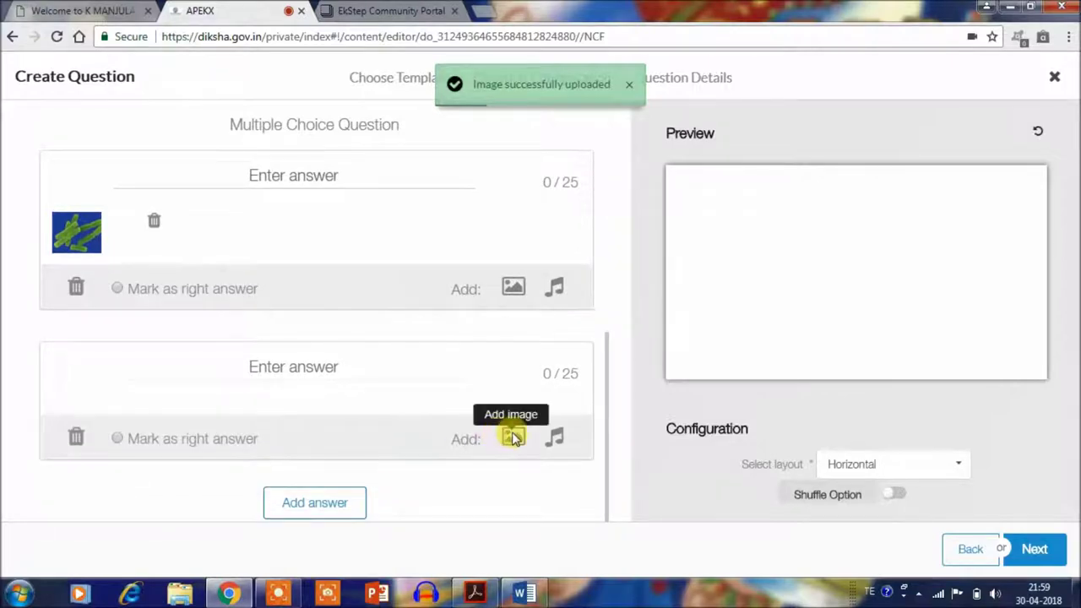
# Step: Choose BACTERIA 1.jpg from the MICROORGANISMS folder as the upload image for the third answer
pyautogui.click(513, 436)
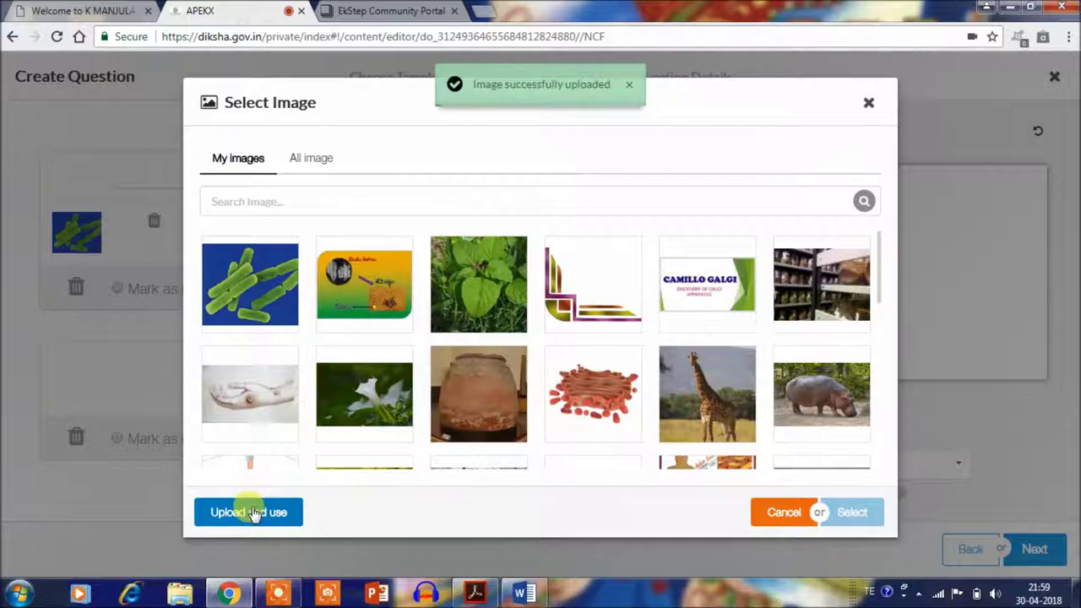
pyautogui.click(249, 512)
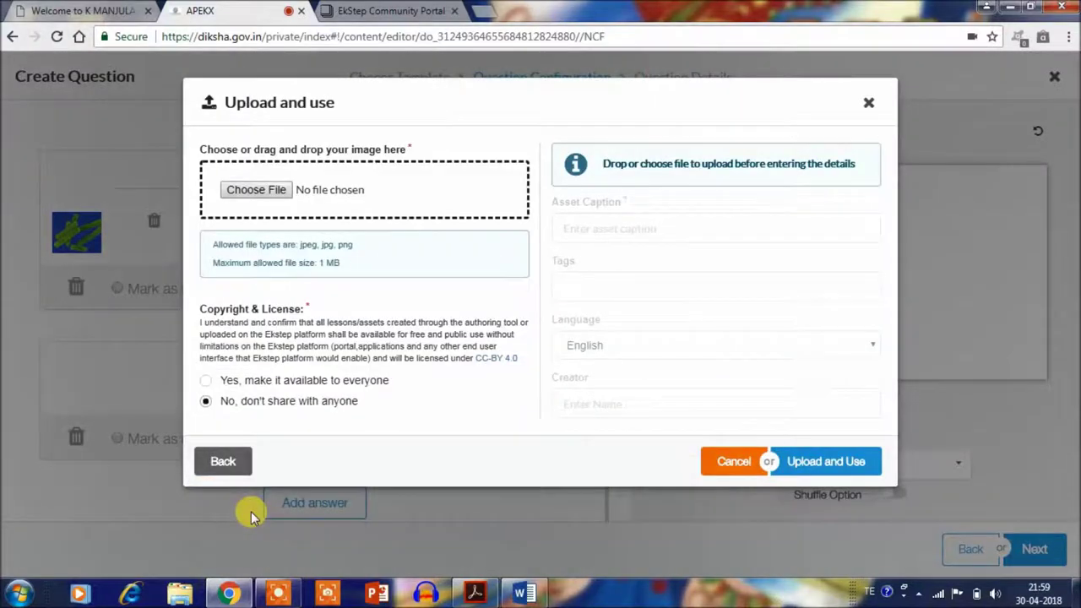
pyautogui.click(233, 189)
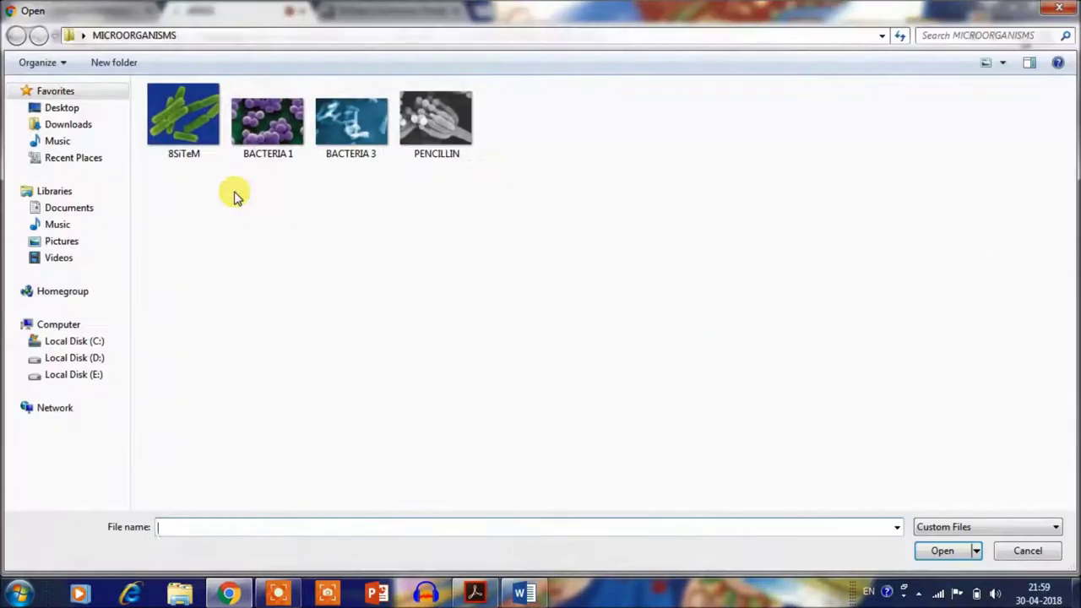
pyautogui.doubleClick(265, 127)
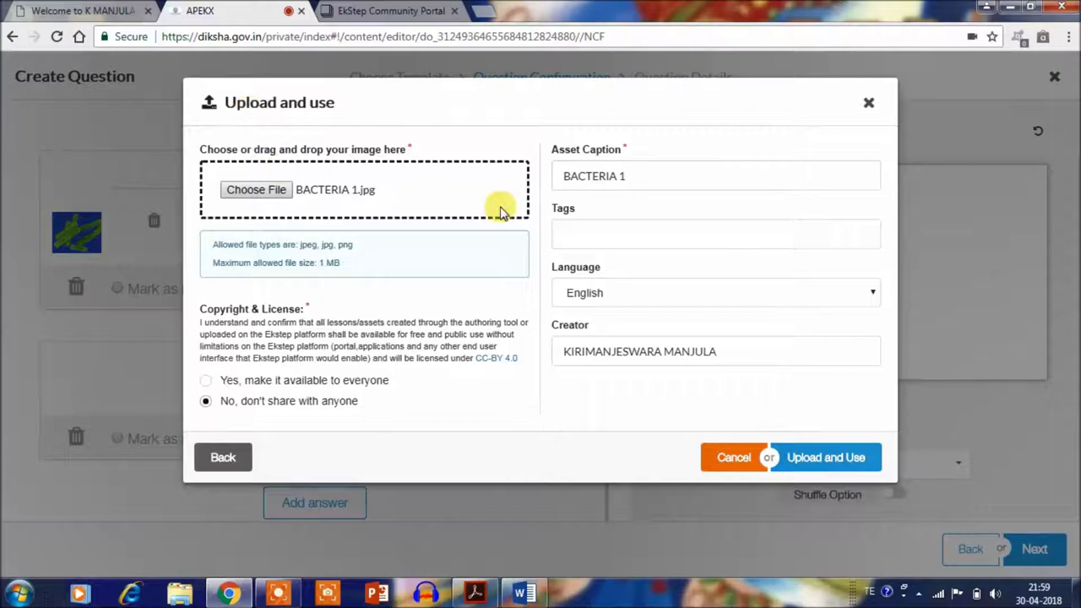
# Step: Tag the BACTERIA 1 image "సూక్ష్మ జీవులు", set its language to Telugu, and upload it into the third answer
pyautogui.click(566, 236)
pyautogui.write('sookshma jeevu')
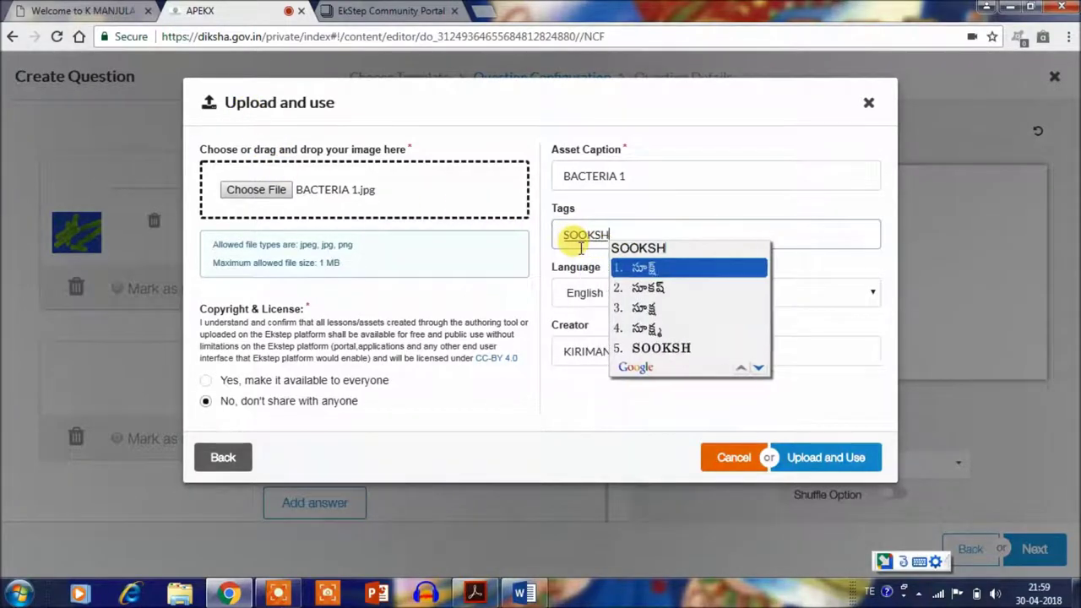
pyautogui.write('lu')
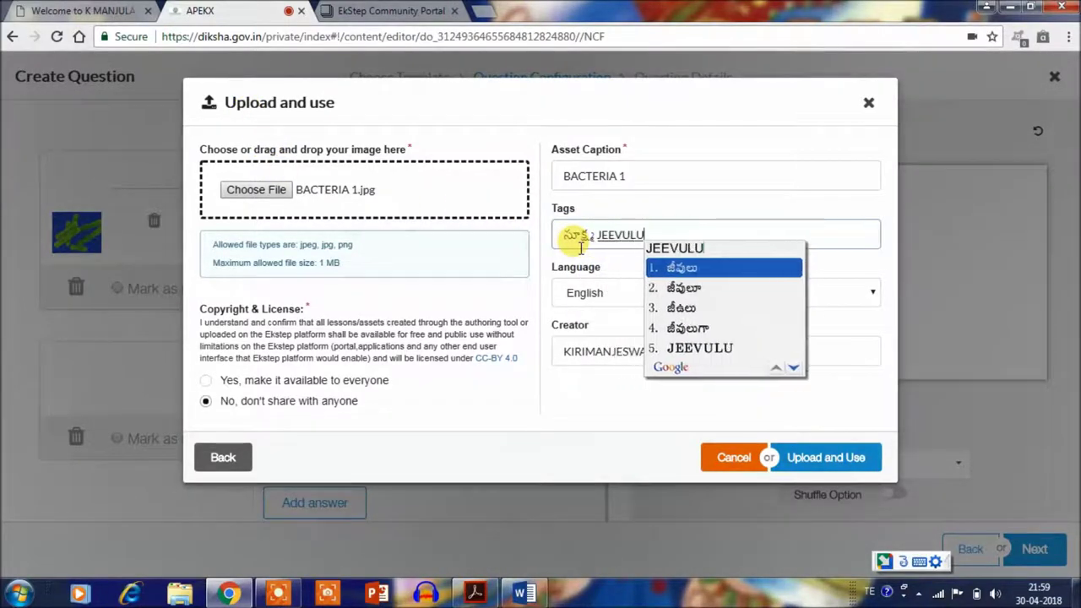
pyautogui.click(578, 292)
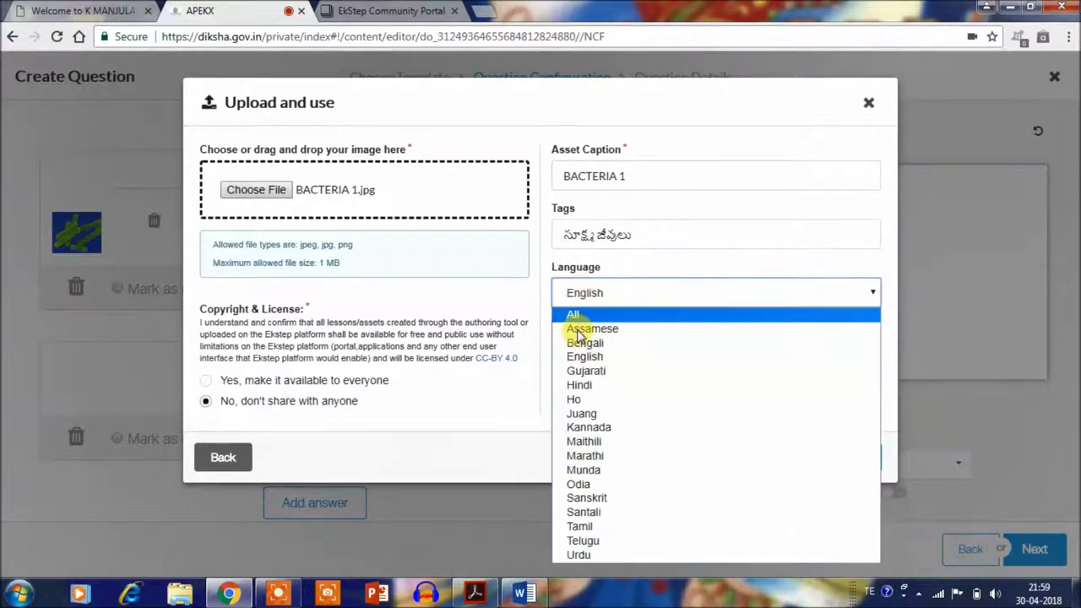
pyautogui.click(583, 541)
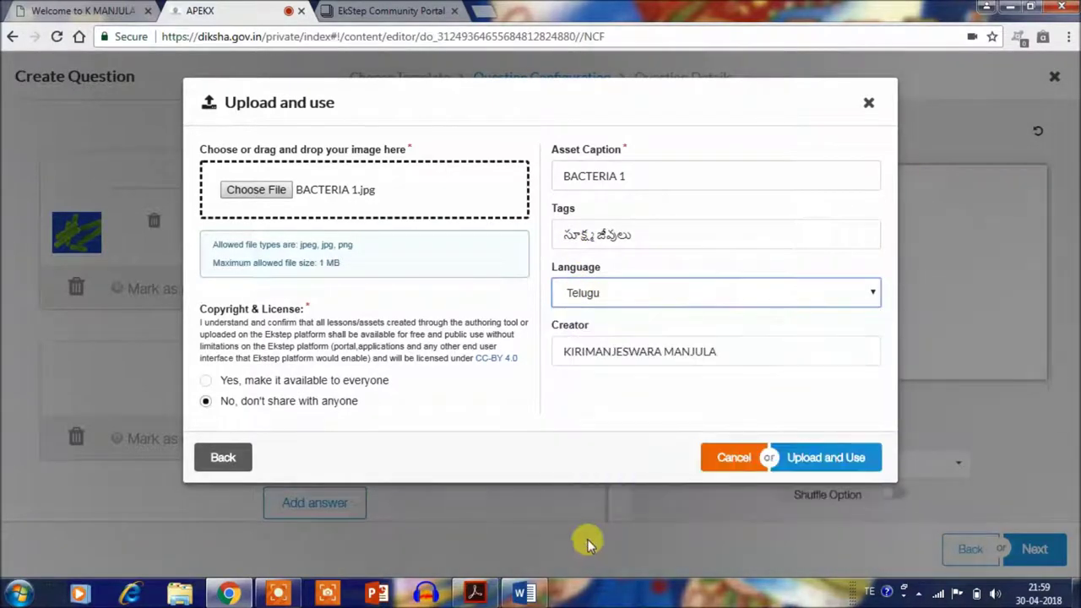
pyautogui.click(790, 467)
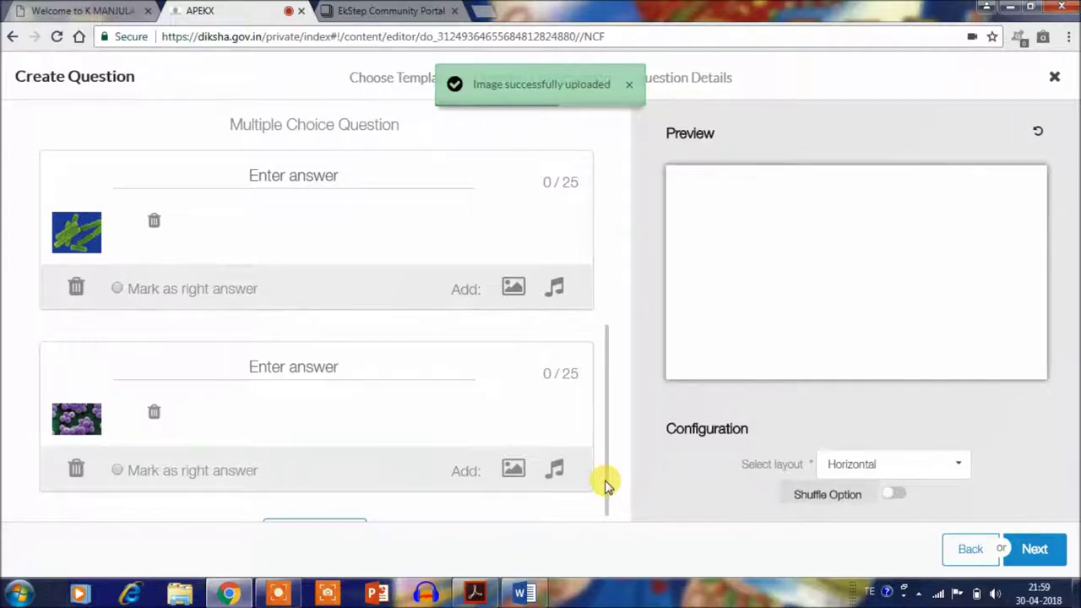
# Step: Add a fourth answer option and choose BACTERIA 3.jpg from the MICROORGANISMS folder as its upload image
pyautogui.moveTo(604, 483); pyautogui.dragTo(603, 506)
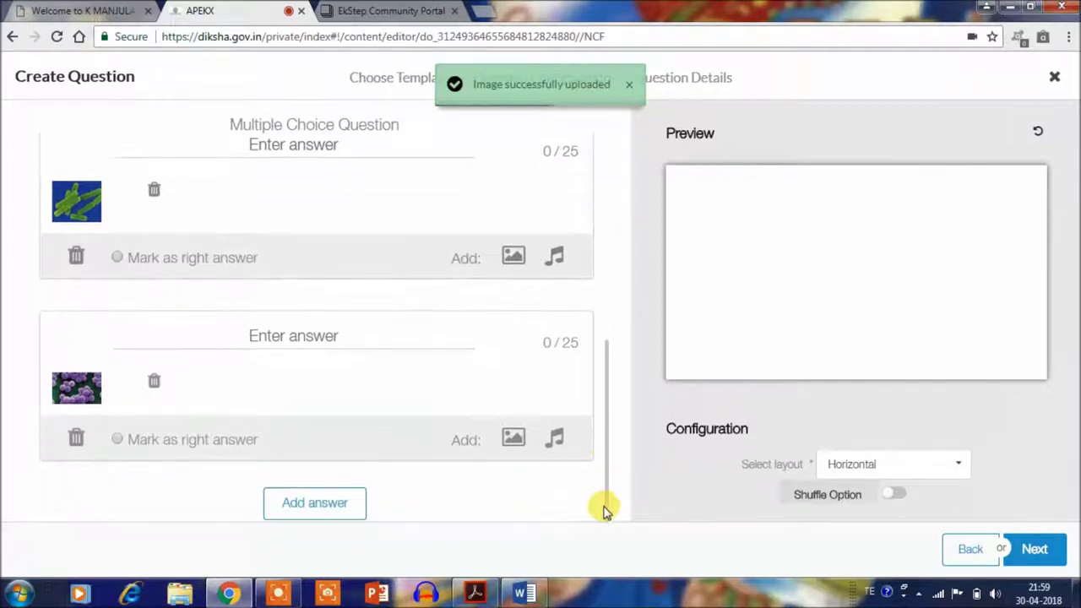
pyautogui.click(282, 507)
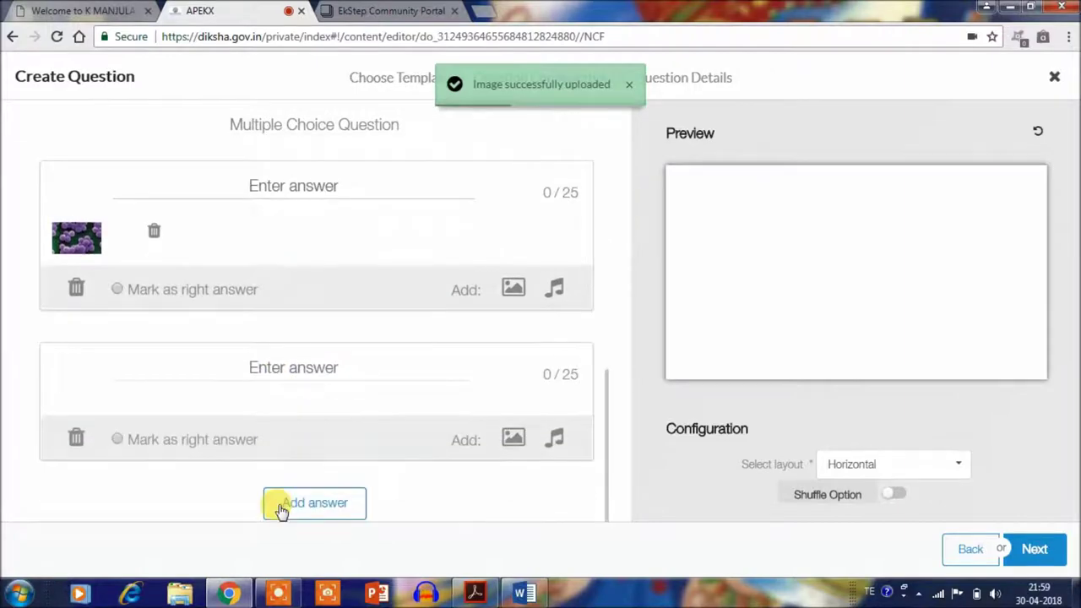
pyautogui.click(514, 437)
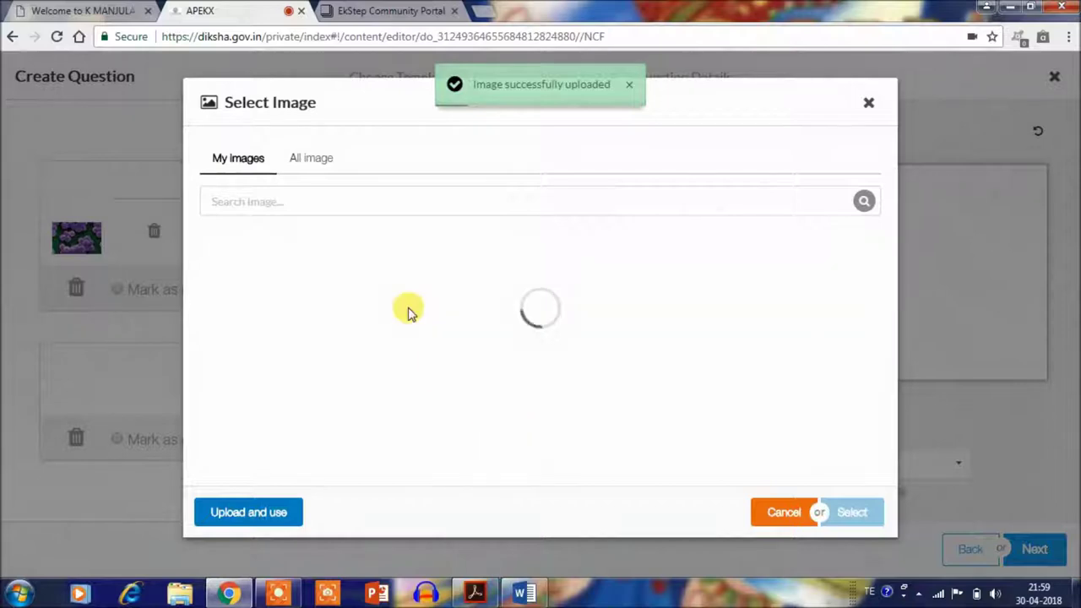
pyautogui.click(245, 512)
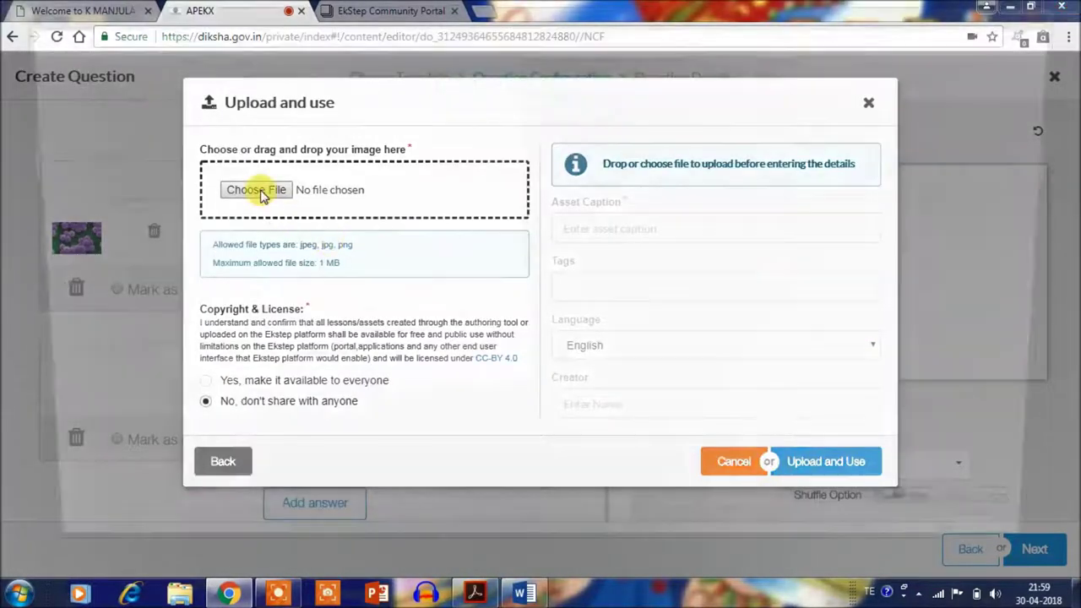
pyautogui.click(262, 192)
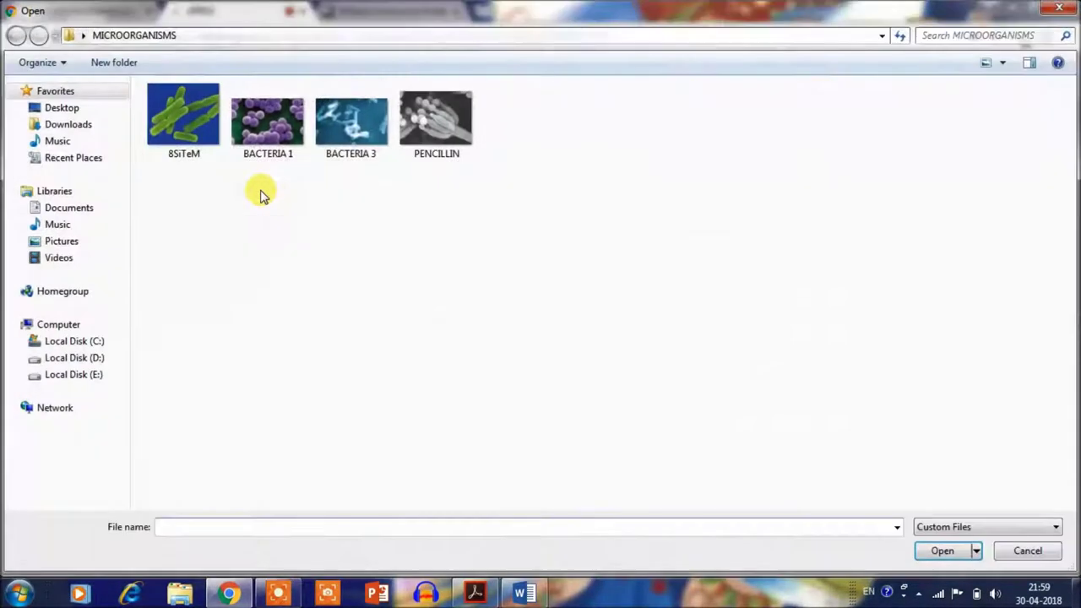
pyautogui.doubleClick(353, 110)
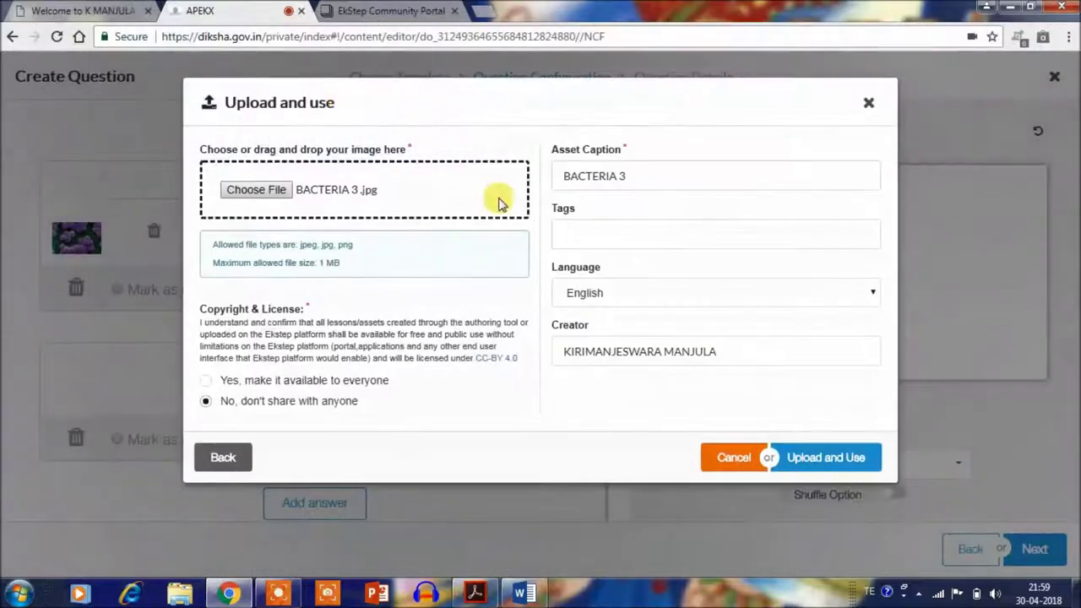
# Step: Tag the BACTERIA 3 image "సూక్ష్మజీవులు", set its language to Telugu, and upload it into the fourth answer
pyautogui.click(585, 228)
pyautogui.write('SOOKS')
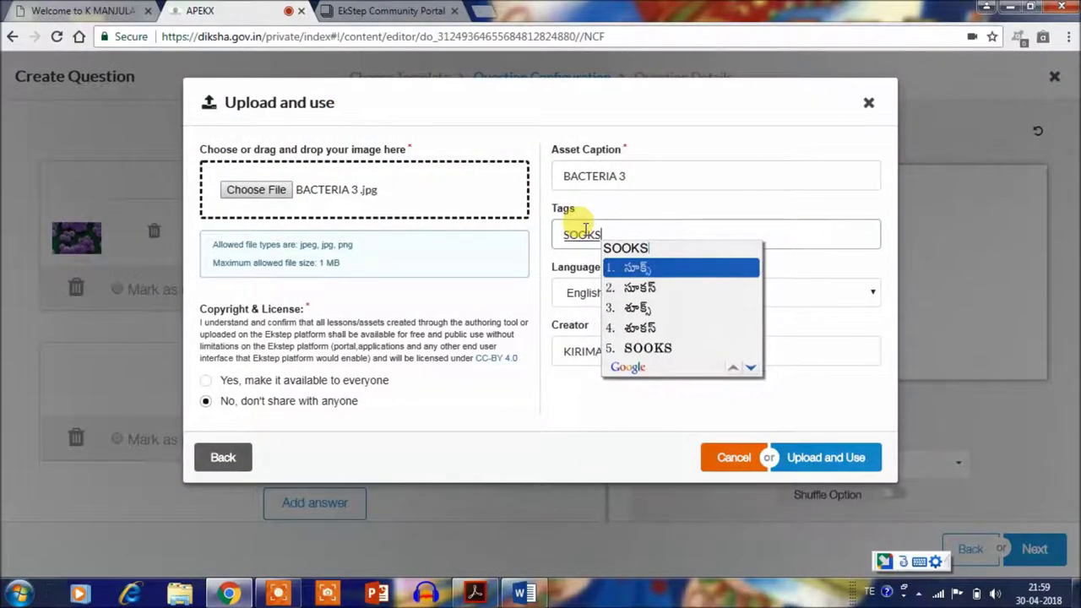
pyautogui.write('HMAJEEVULU')
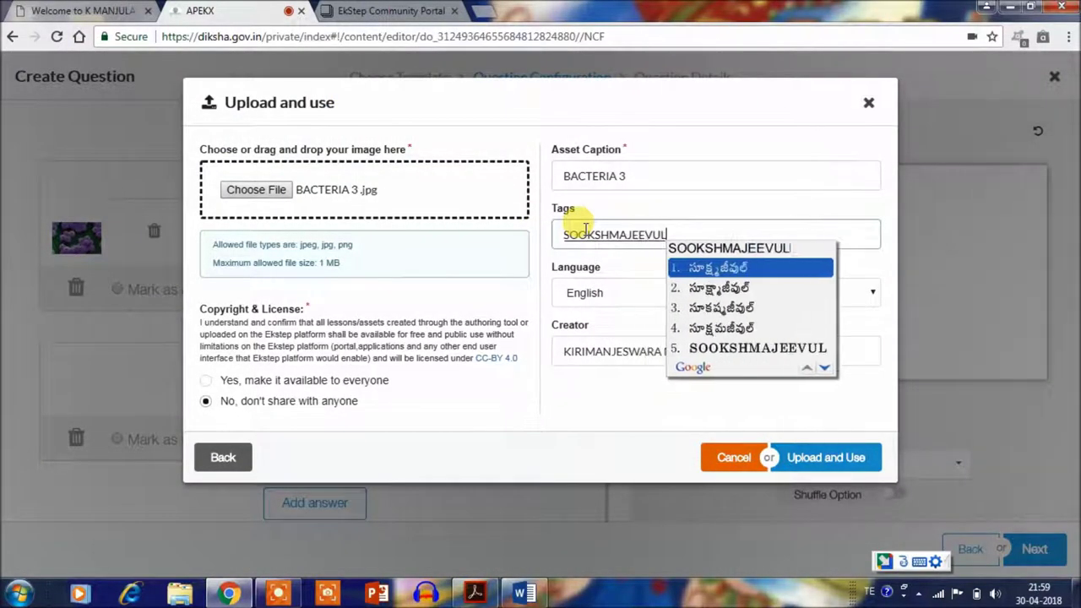
pyautogui.click(586, 292)
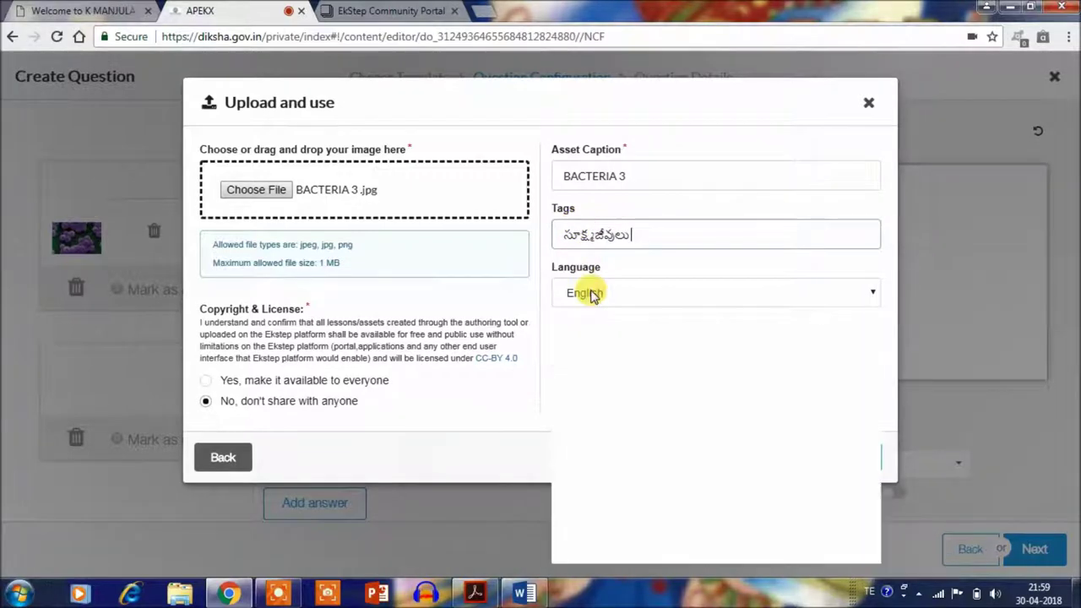
pyautogui.click(586, 545)
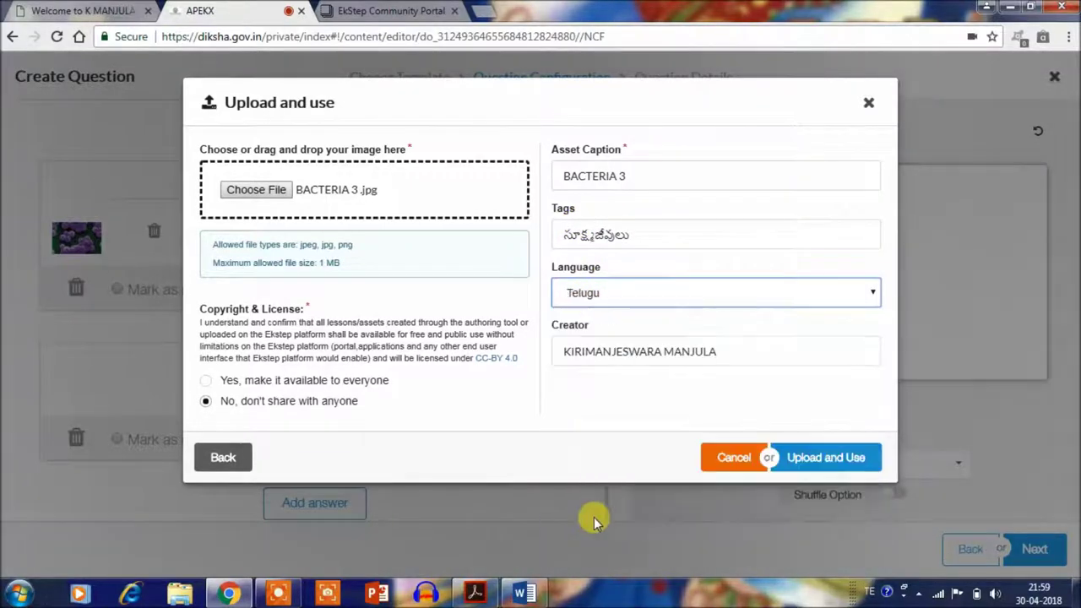
pyautogui.click(793, 457)
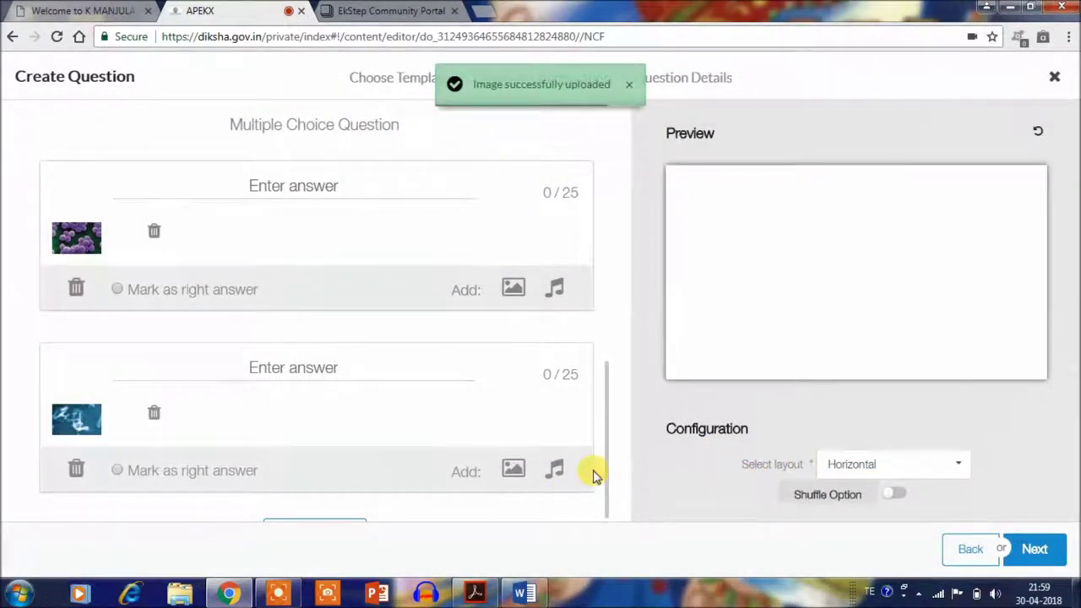
# Step: Try the Vertical answer layout, settle on Grid, and proceed to the question details
pyautogui.click(960, 467)
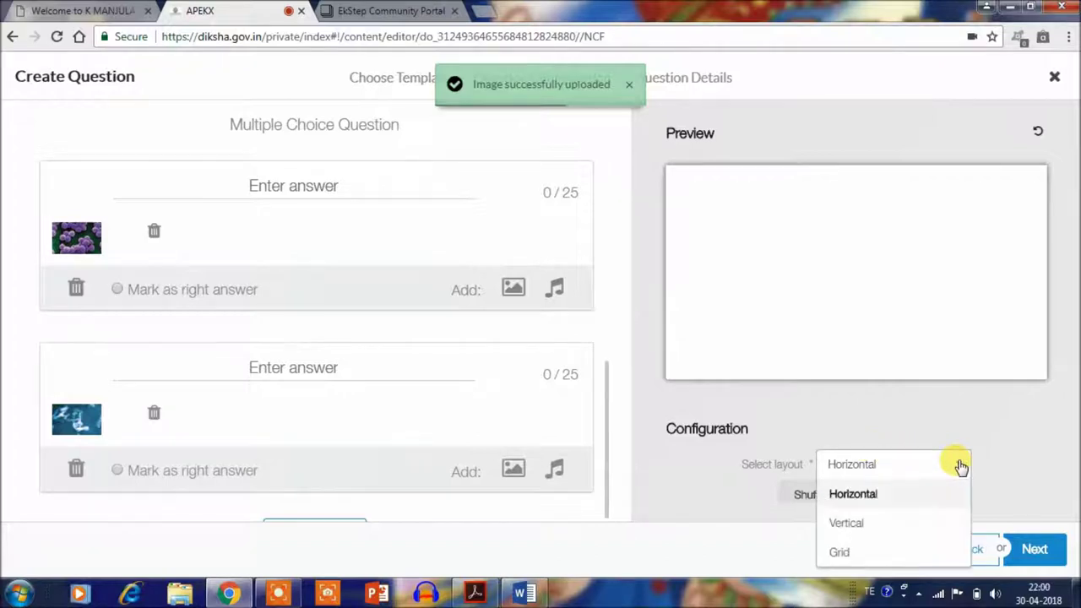
pyautogui.click(871, 525)
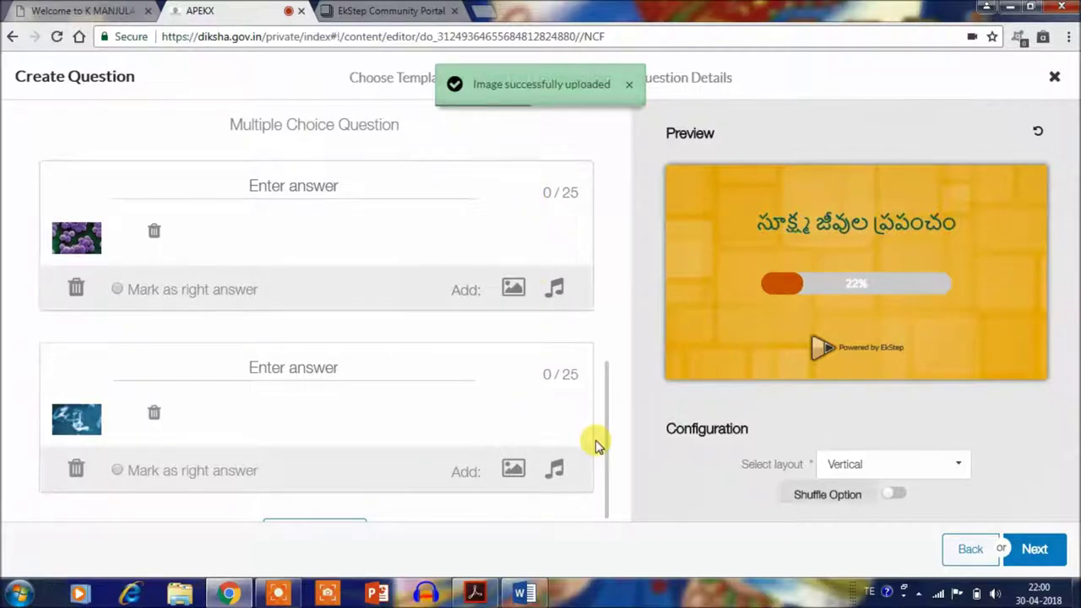
pyautogui.click(955, 469)
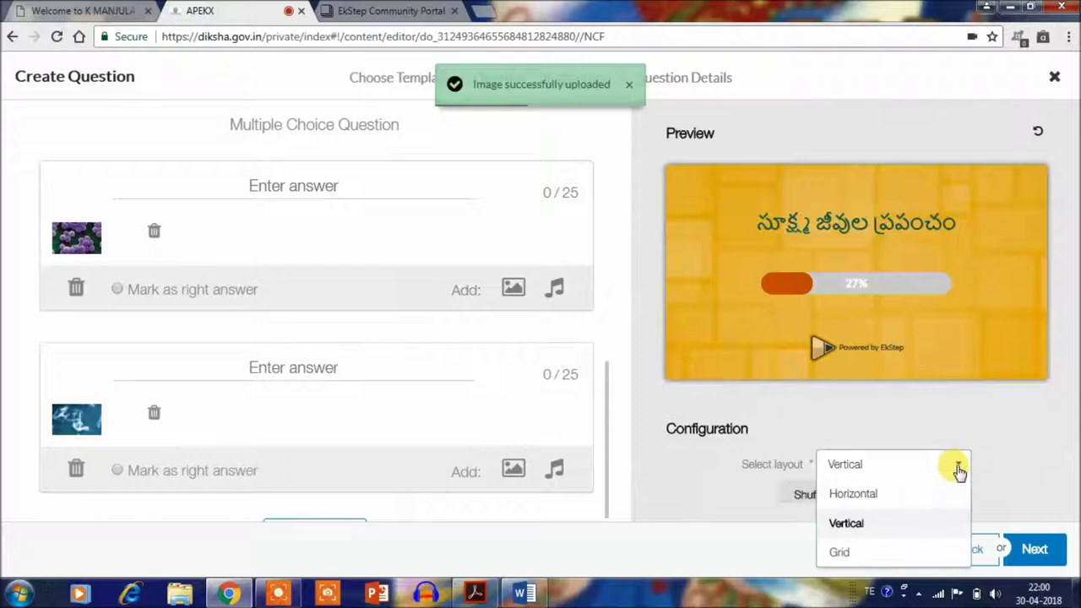
pyautogui.click(876, 552)
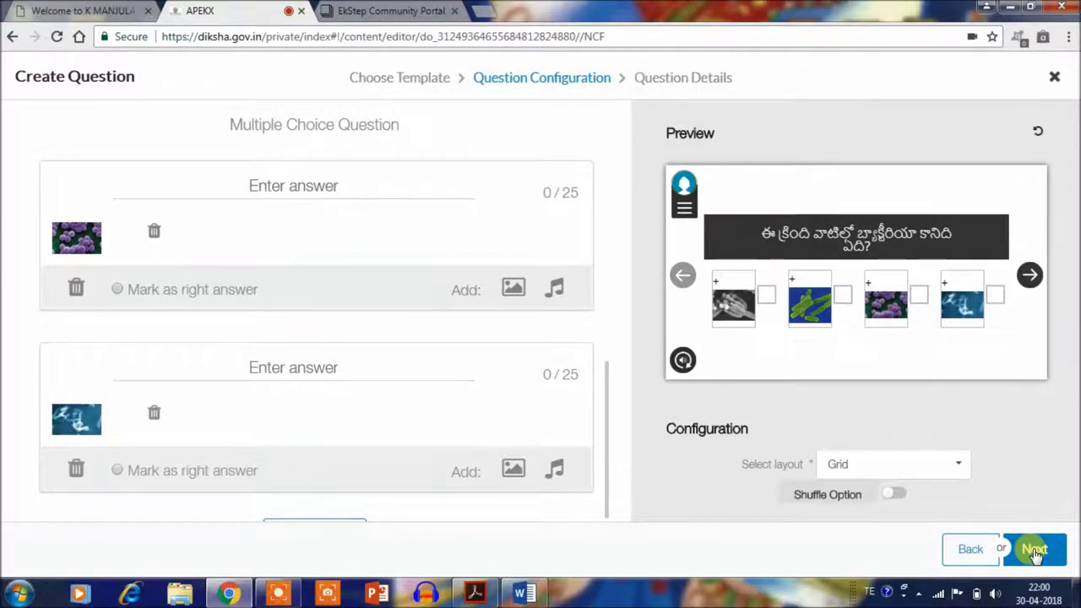
pyautogui.click(1034, 550)
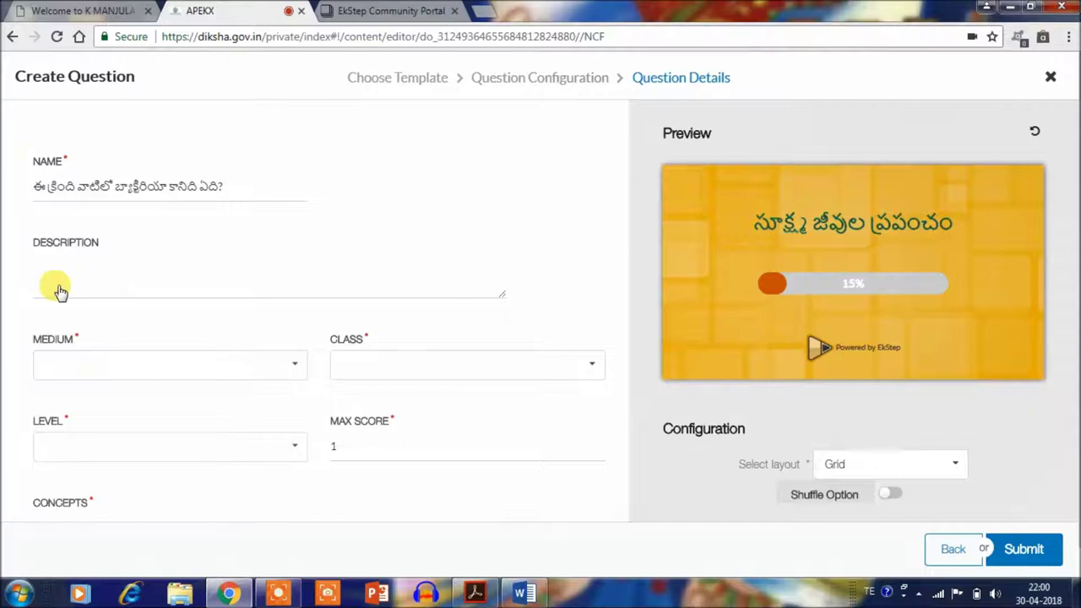
# Step: Enter the question description "బ్యాక్టీరియా కానీ చిత్రాన్ని ఎన్నుకోవాలి."
pyautogui.click(194, 285)
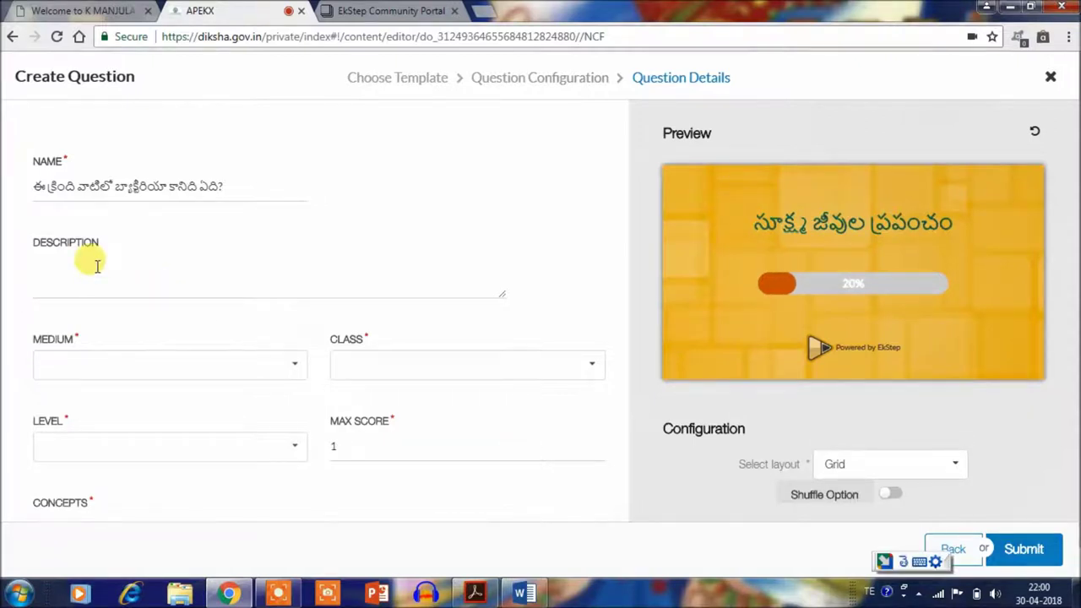
pyautogui.write('BYAAKTEERIYAA ')
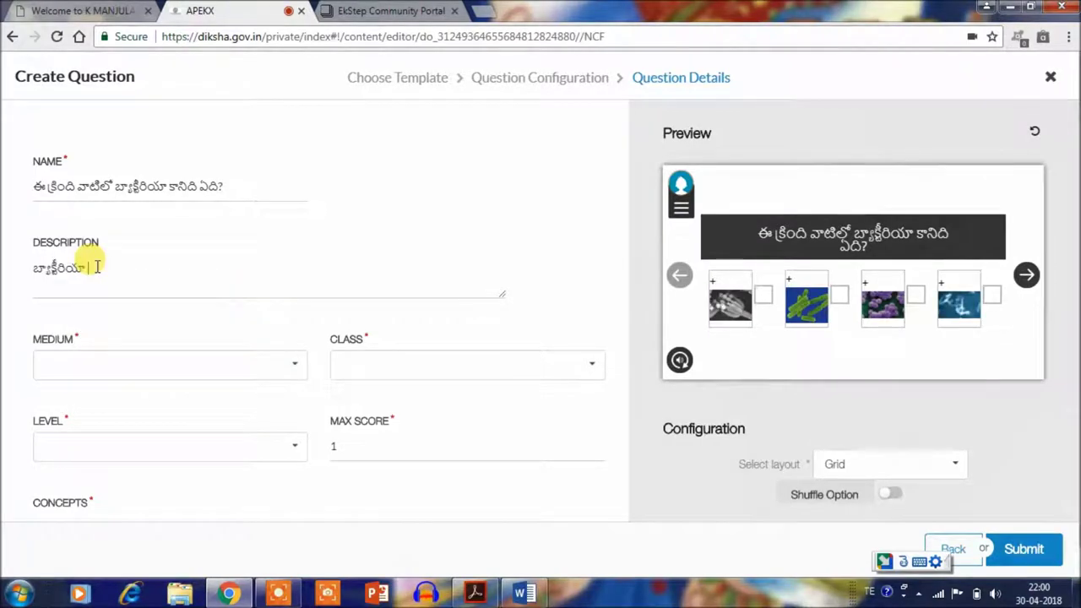
pyautogui.write('KAANI ')
pyautogui.write('CHITHRAAN')
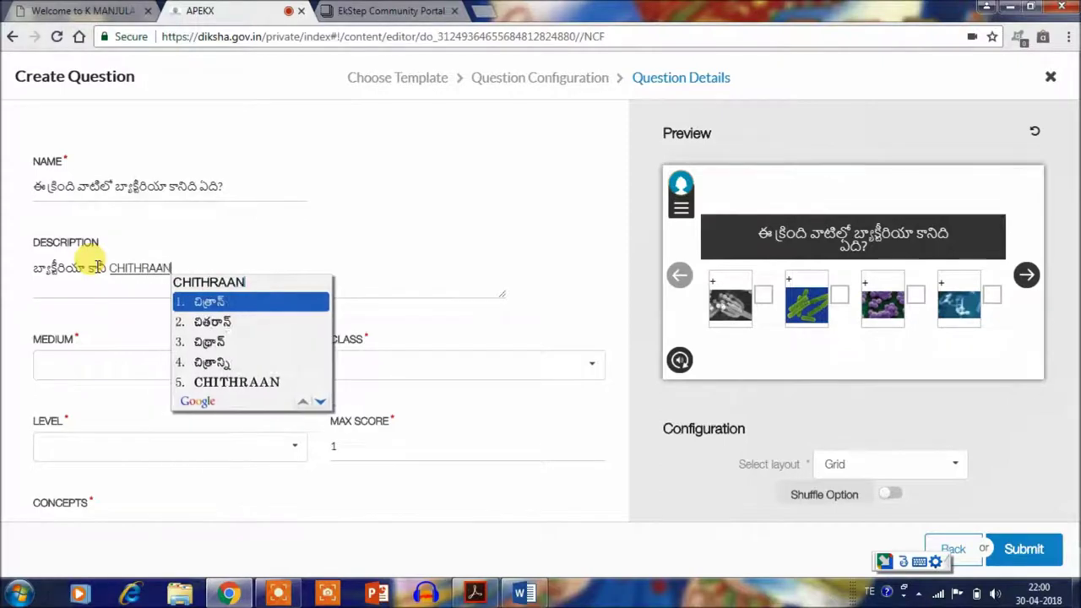
pyautogui.write('NI ENNU')
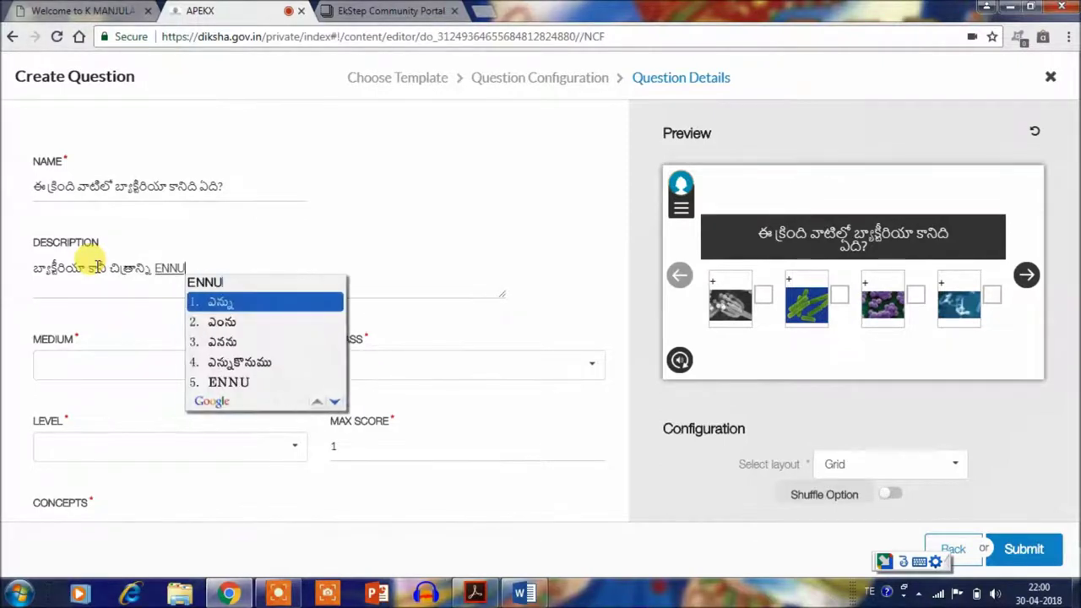
pyautogui.write('KOVAALI ')
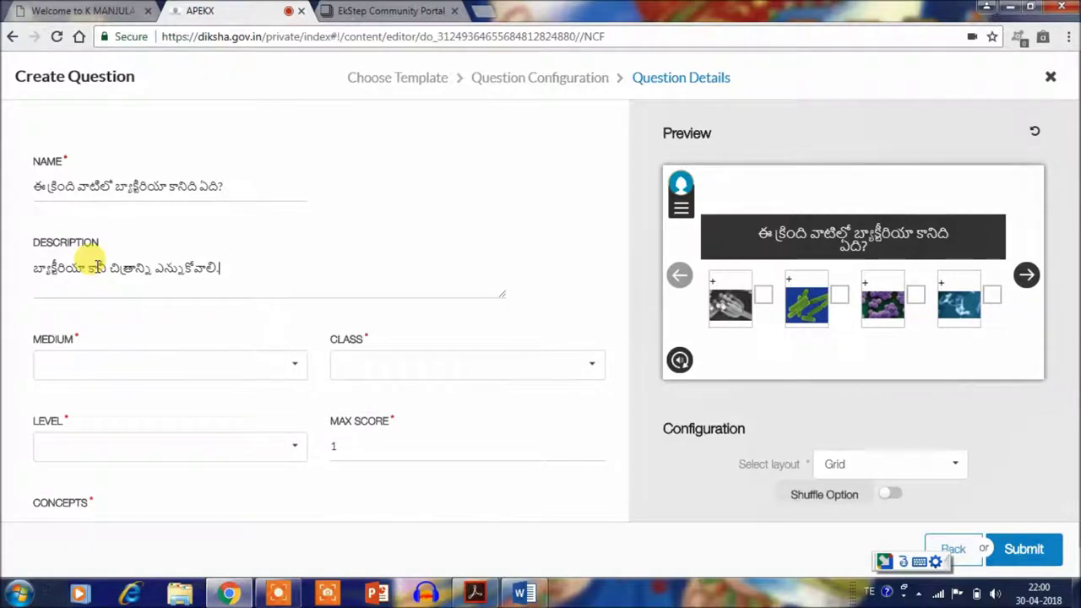
pyautogui.write('.')
# Step: Set the question's medium to Telugu and its level to MEDIUM
pyautogui.click(44, 361)
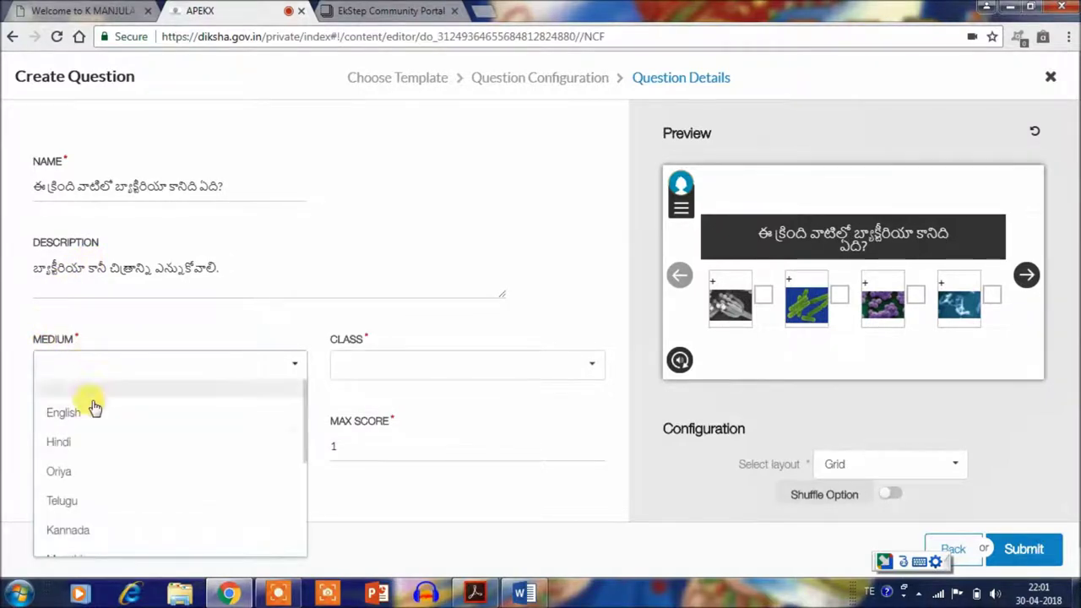
pyautogui.click(77, 504)
pyautogui.click(135, 449)
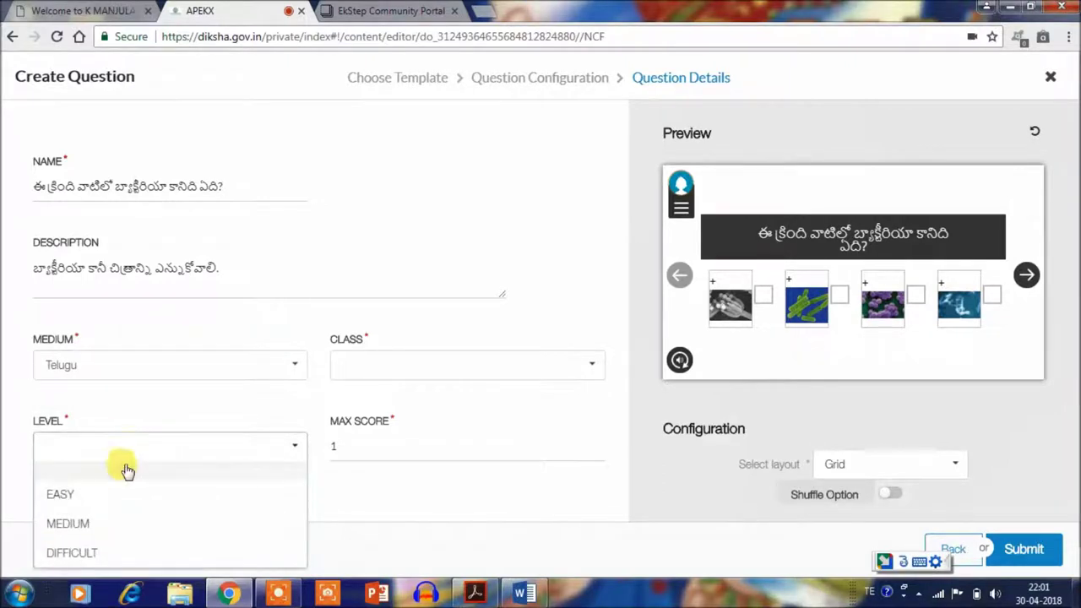
pyautogui.click(96, 518)
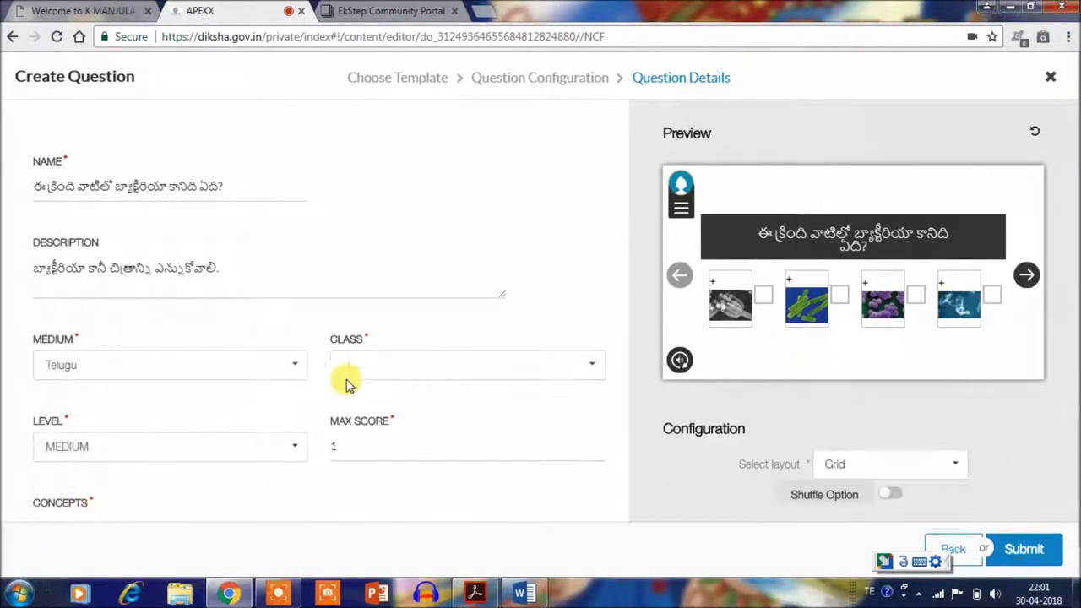
# Step: Set the question's class to Other
pyautogui.click(382, 361)
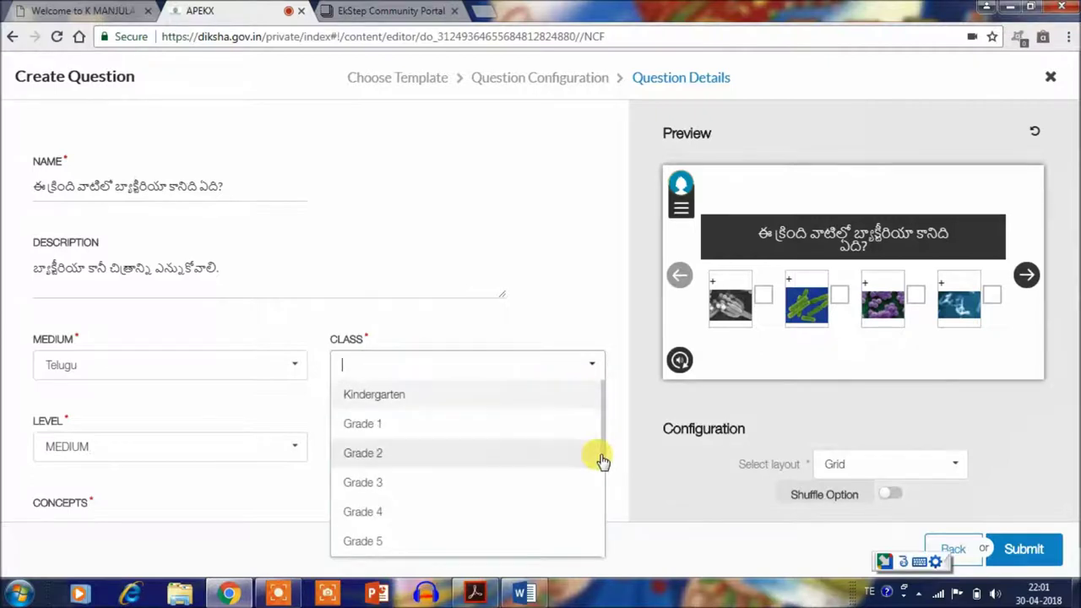
pyautogui.click(602, 477)
pyautogui.click(602, 478)
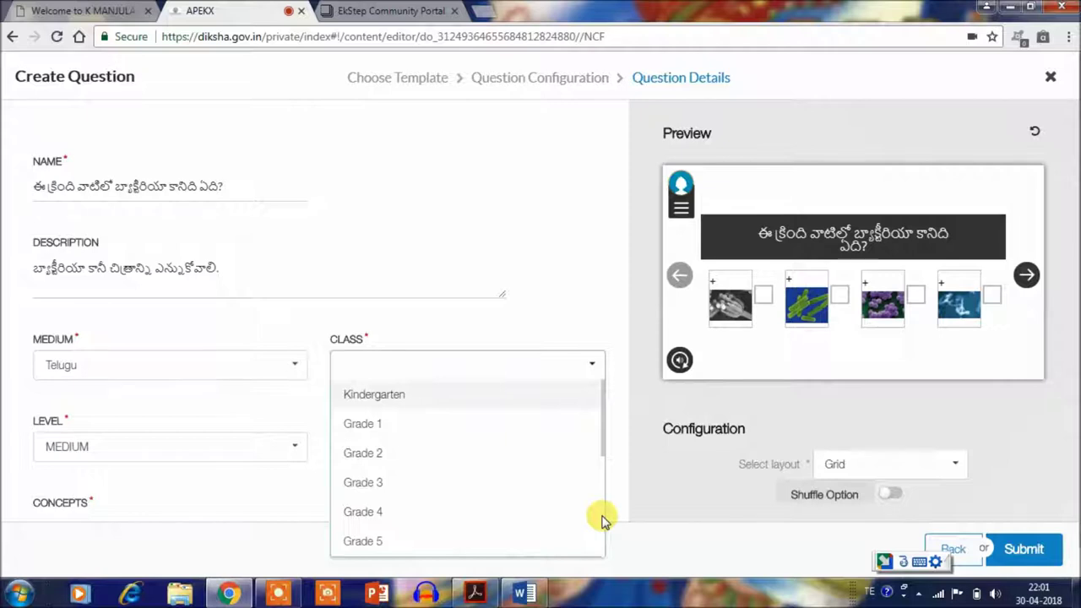
pyautogui.scroll(-3, 605, 520)
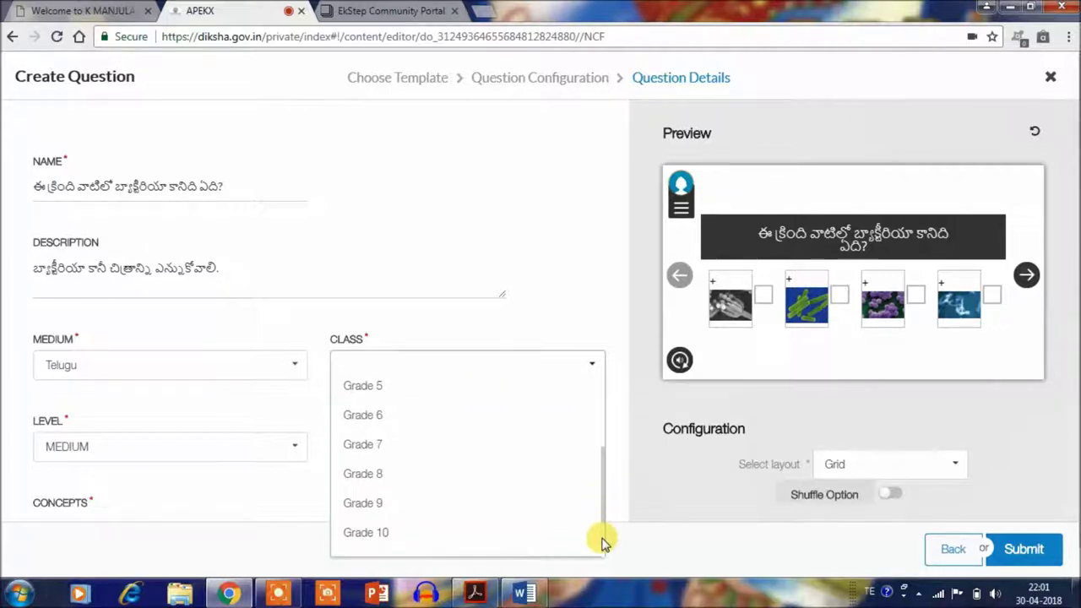
pyautogui.scroll(-2, 602, 544)
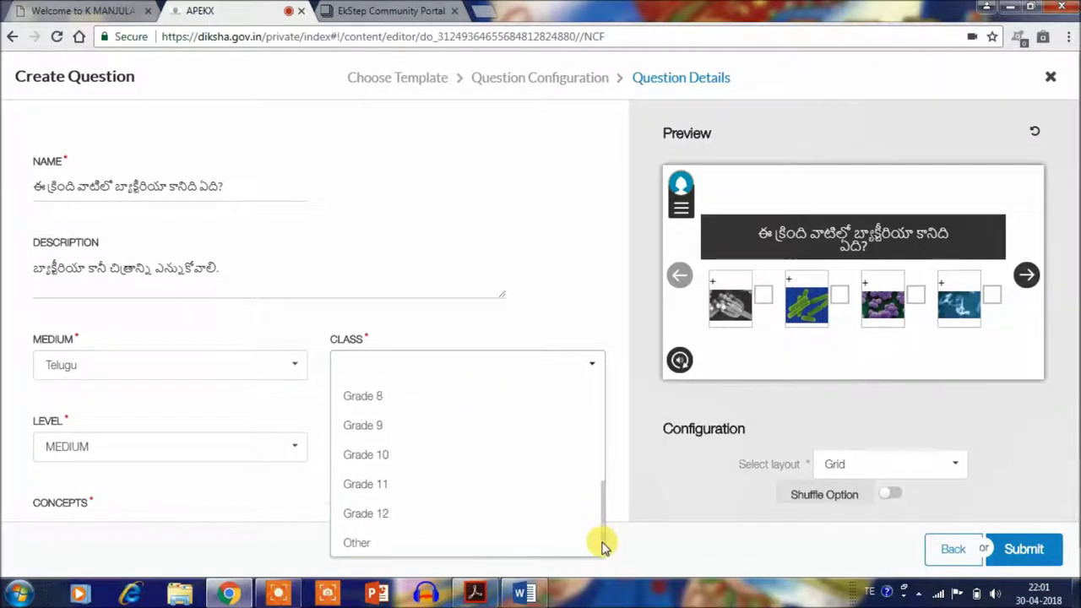
pyautogui.click(513, 549)
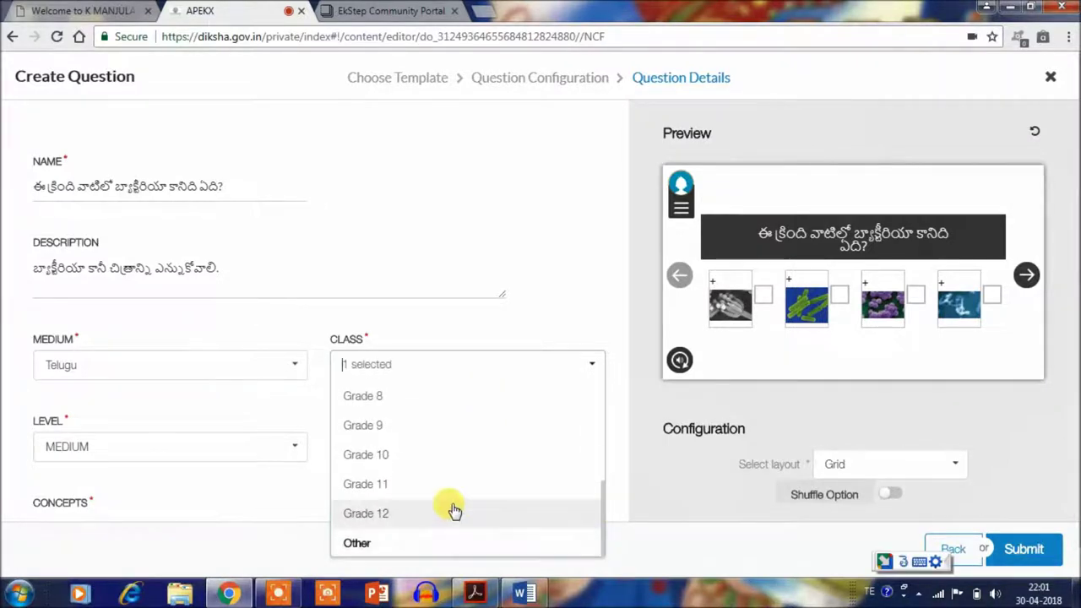
pyautogui.click(287, 504)
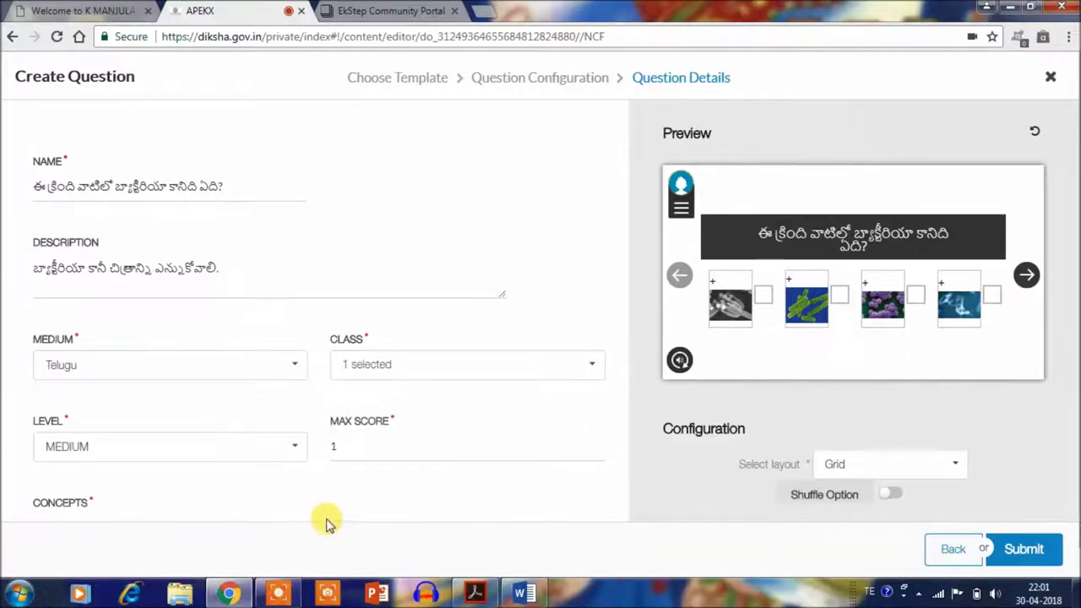
# Step: Assign the Human Body concept from Science > Biology to the question
pyautogui.click(300, 516)
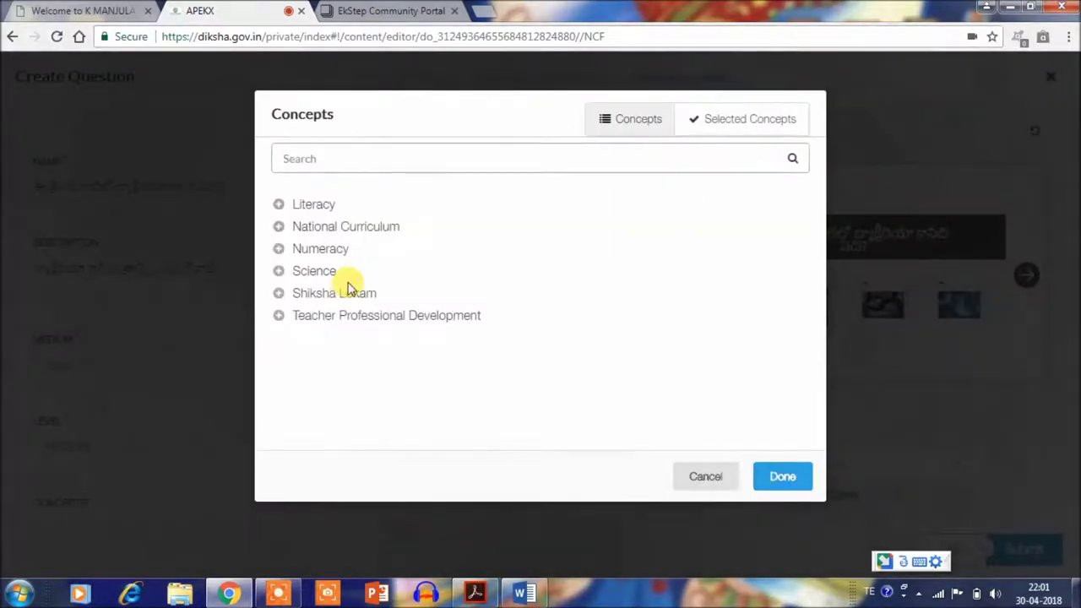
pyautogui.click(326, 272)
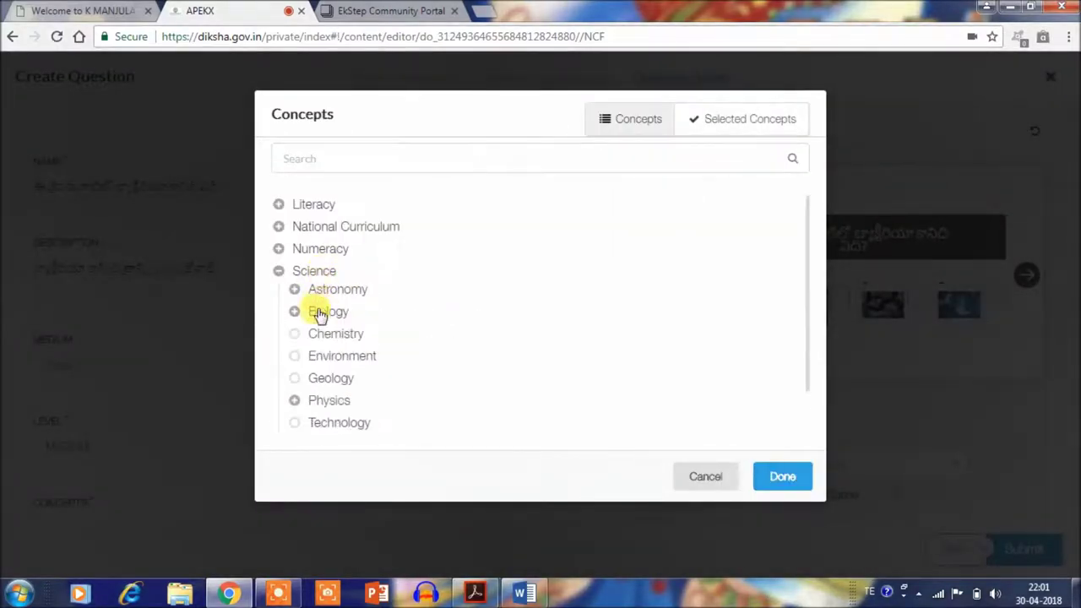
pyautogui.click(319, 314)
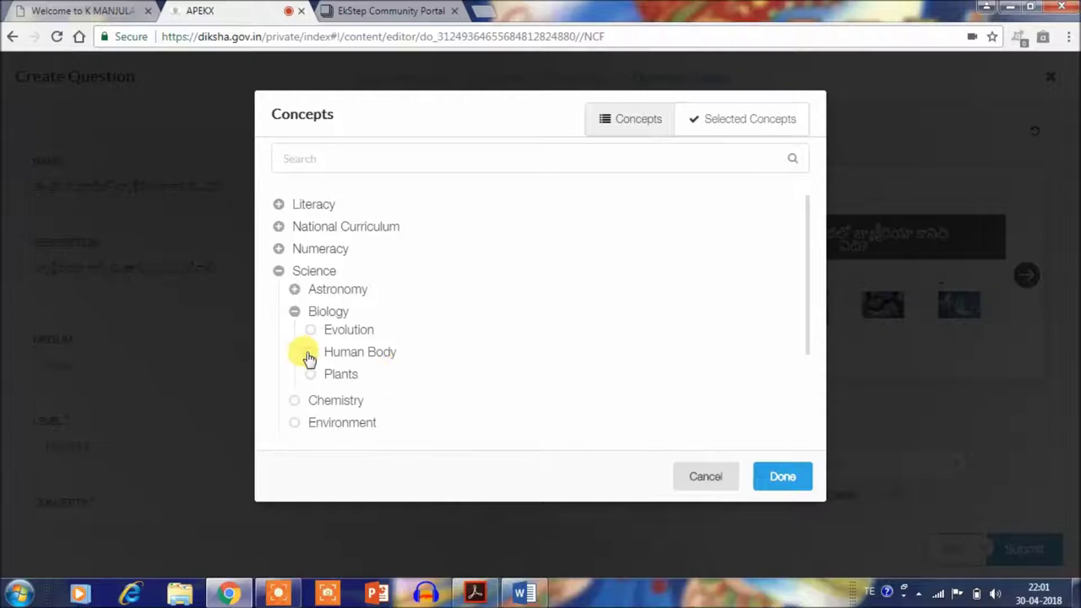
pyautogui.click(336, 358)
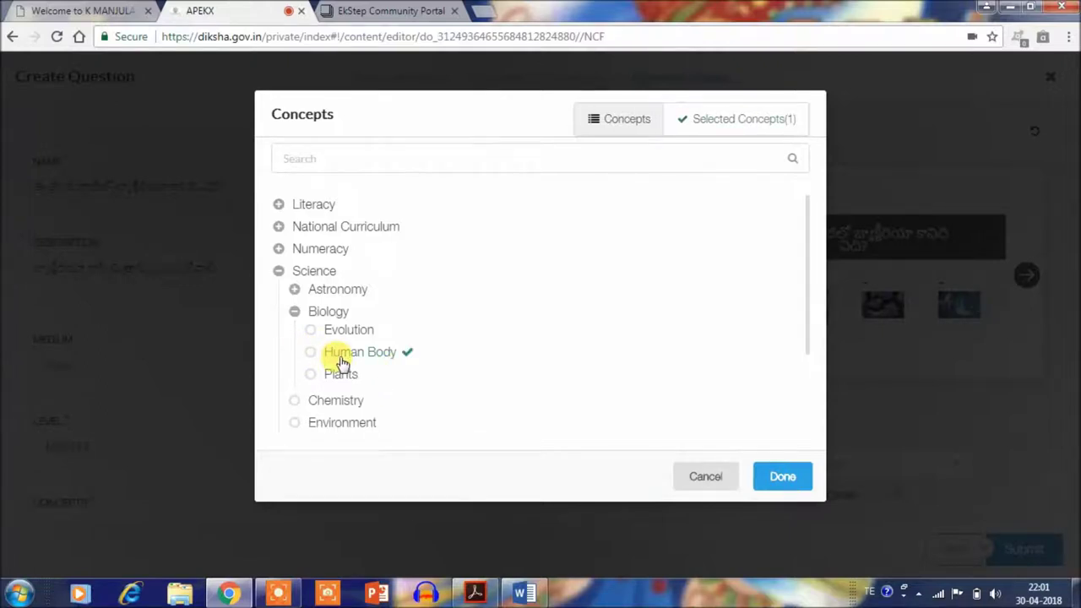
pyautogui.click(782, 476)
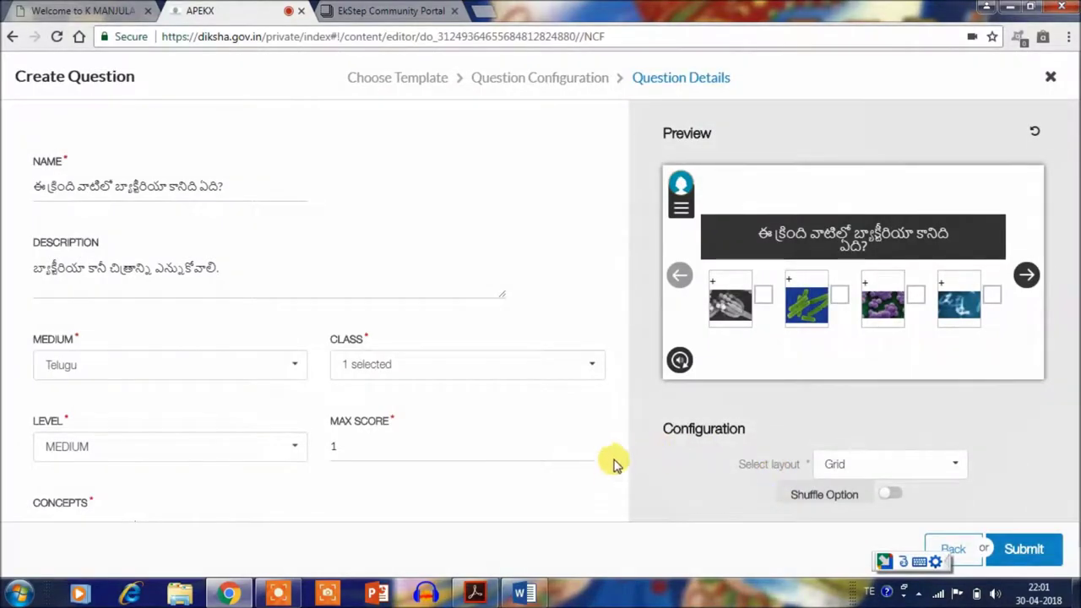
# Step: Submit the question with Shuffle Option turned on and take it into the question set configuration
pyautogui.click(894, 494)
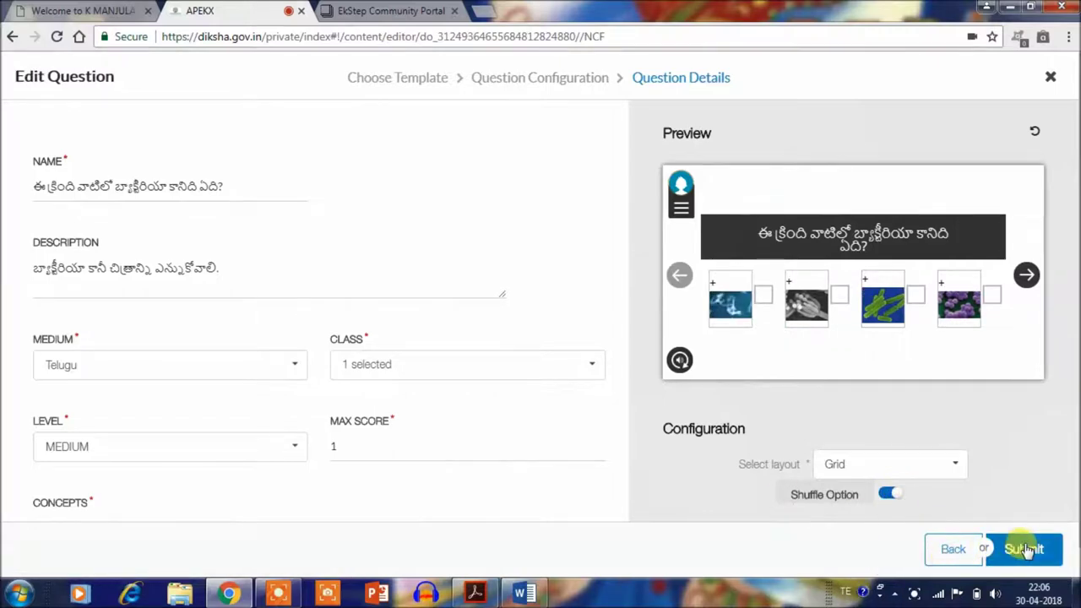
pyautogui.click(1024, 549)
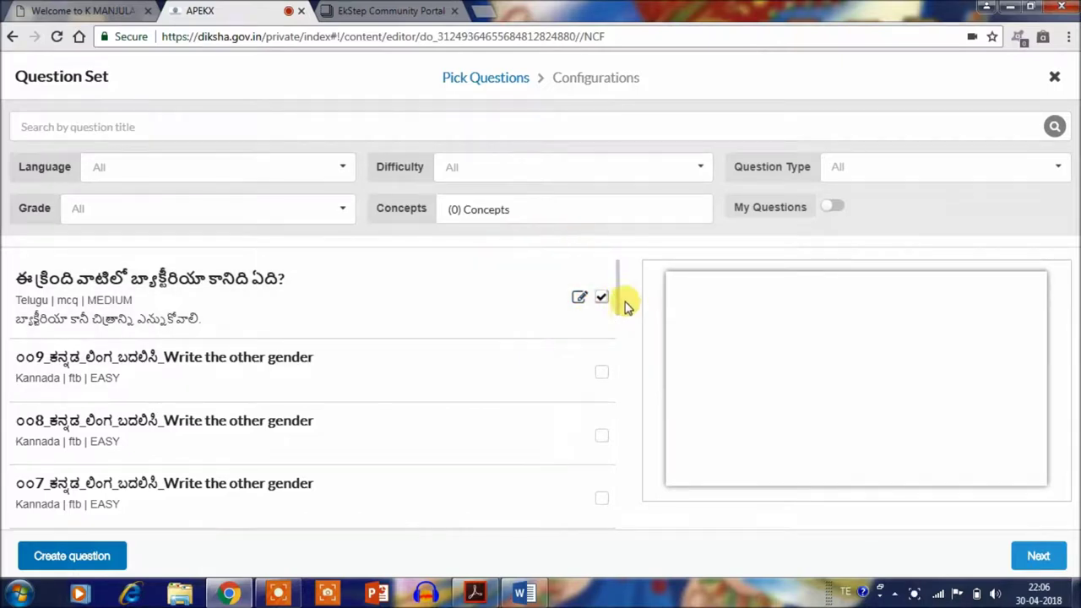
pyautogui.click(1036, 562)
pyautogui.click(1029, 557)
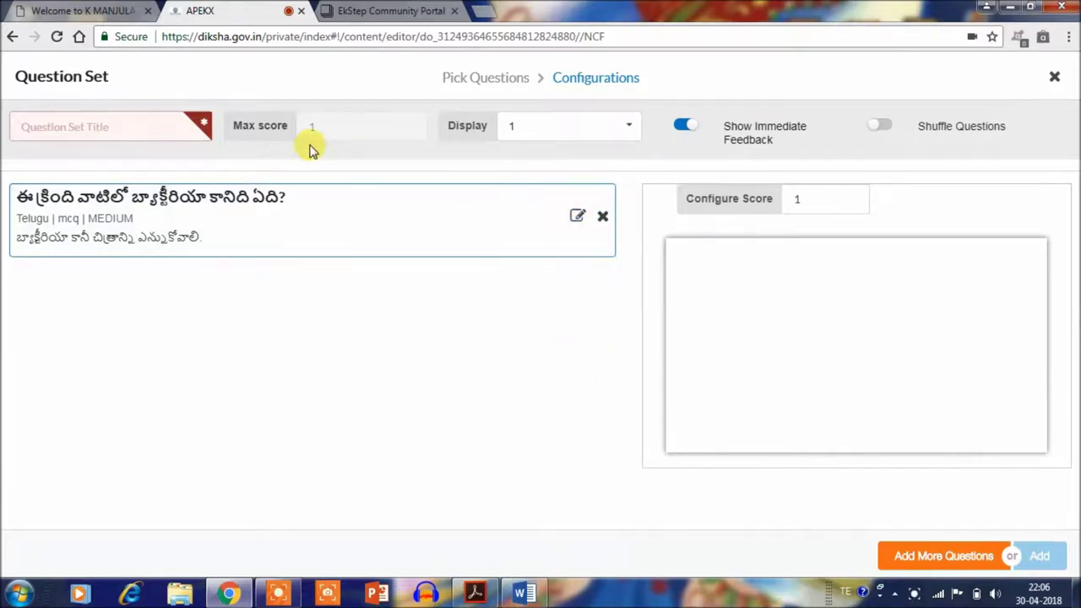
# Step: Title the question set "mcq", turn on Shuffle Questions, and add the set to the slide
pyautogui.click(156, 124)
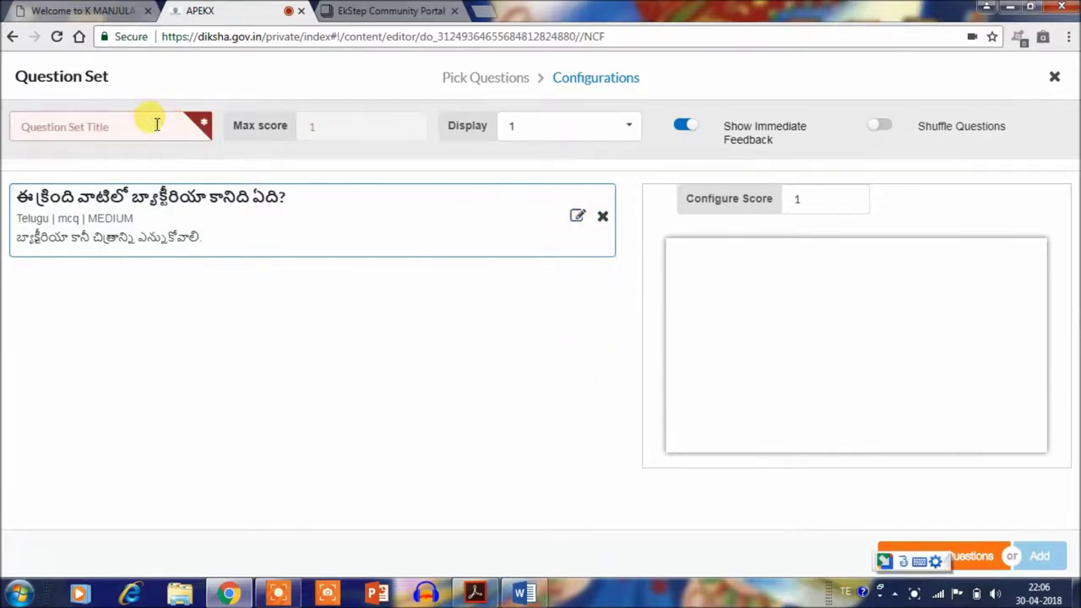
pyautogui.write('MCQ')
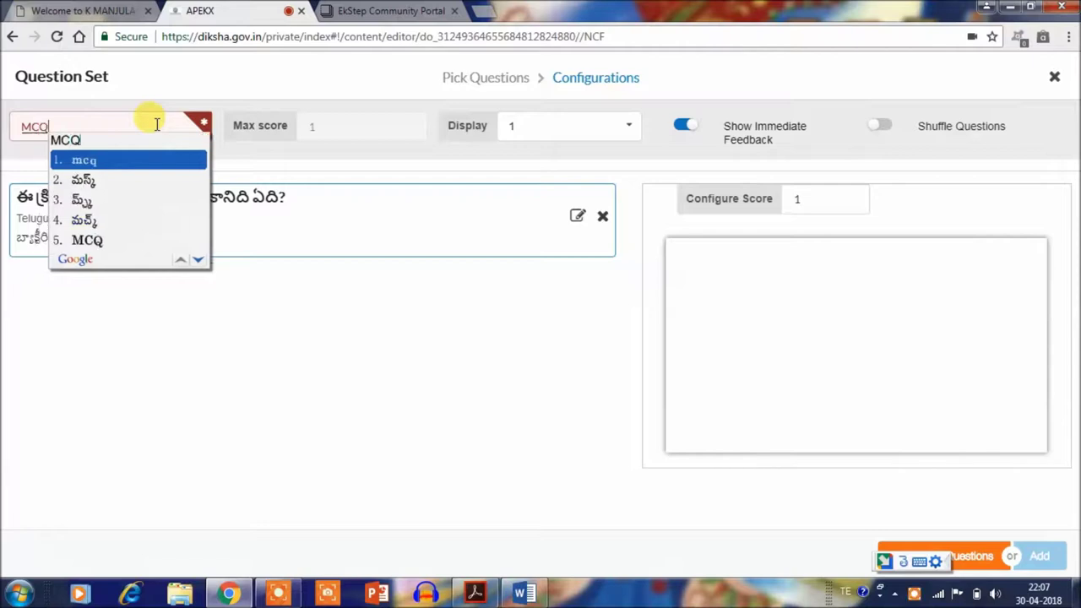
pyautogui.press('Return')
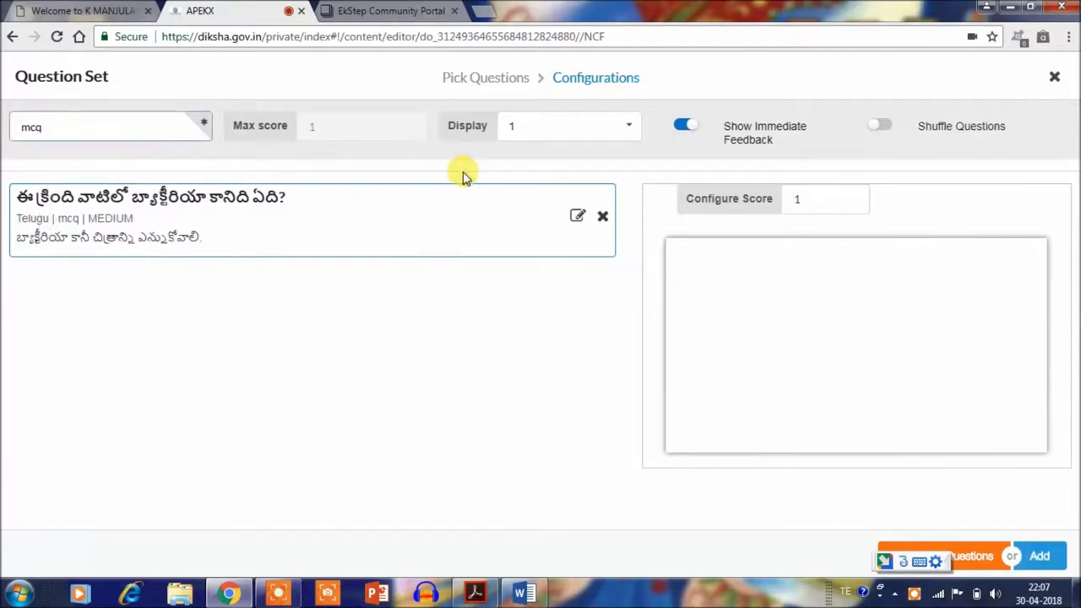
pyautogui.click(882, 126)
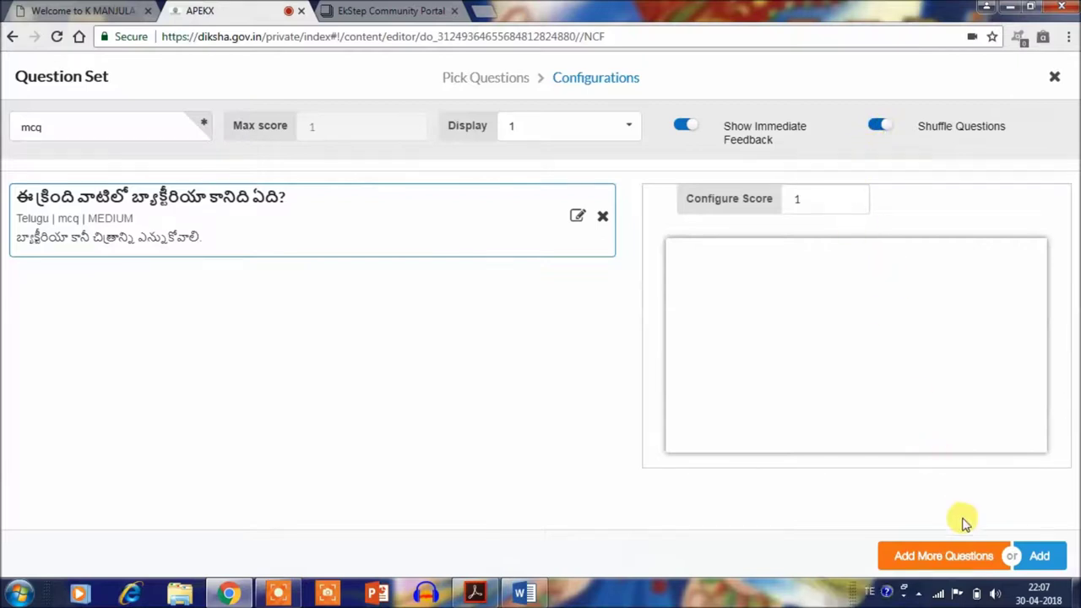
pyautogui.click(1040, 558)
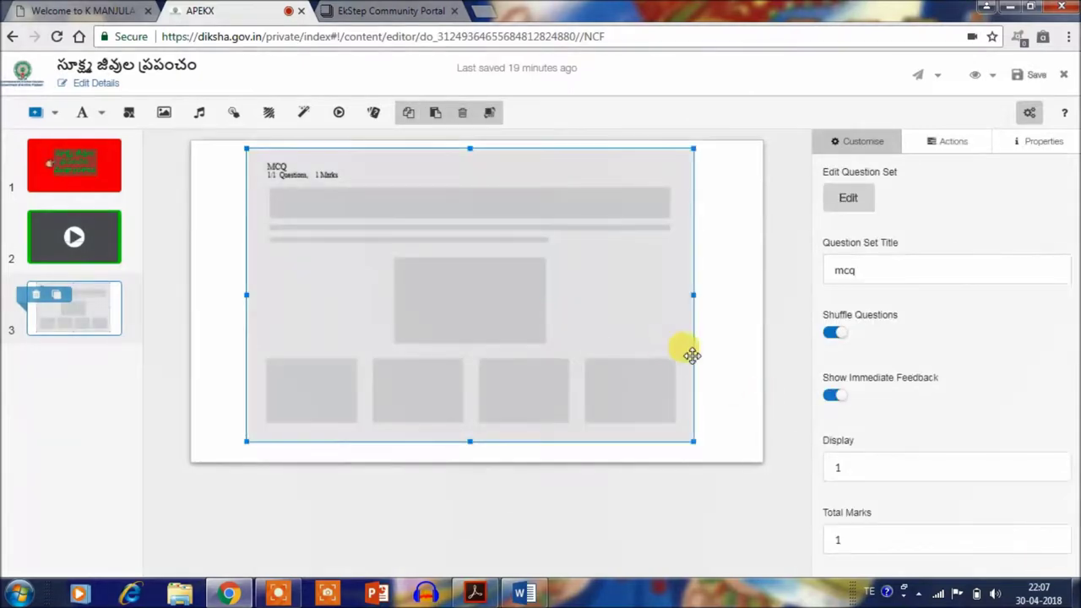
# Step: Set the background color of the question slide to yellow
pyautogui.click(717, 360)
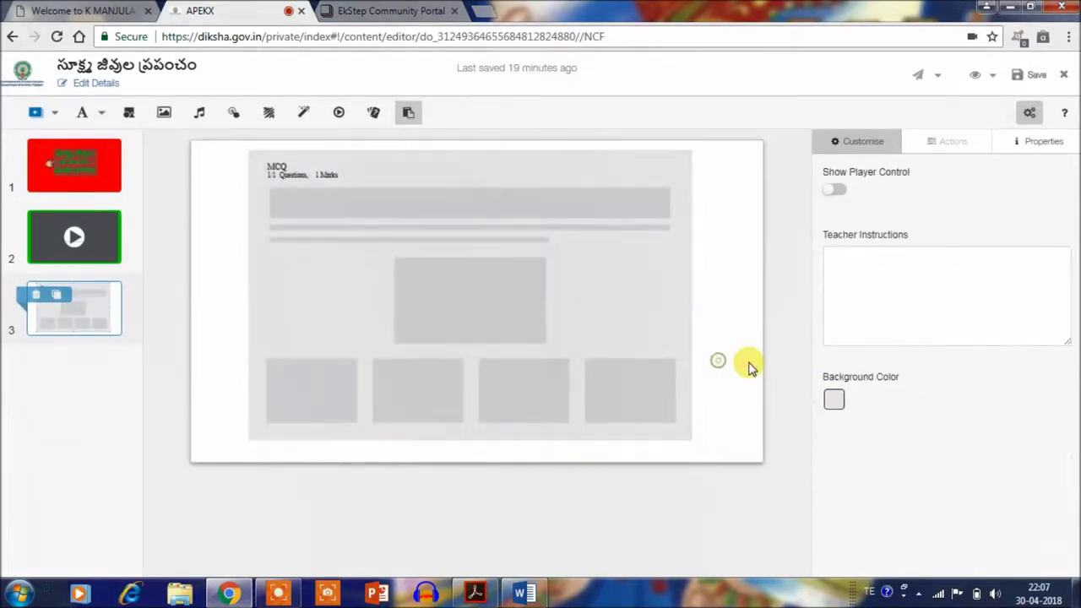
pyautogui.click(829, 404)
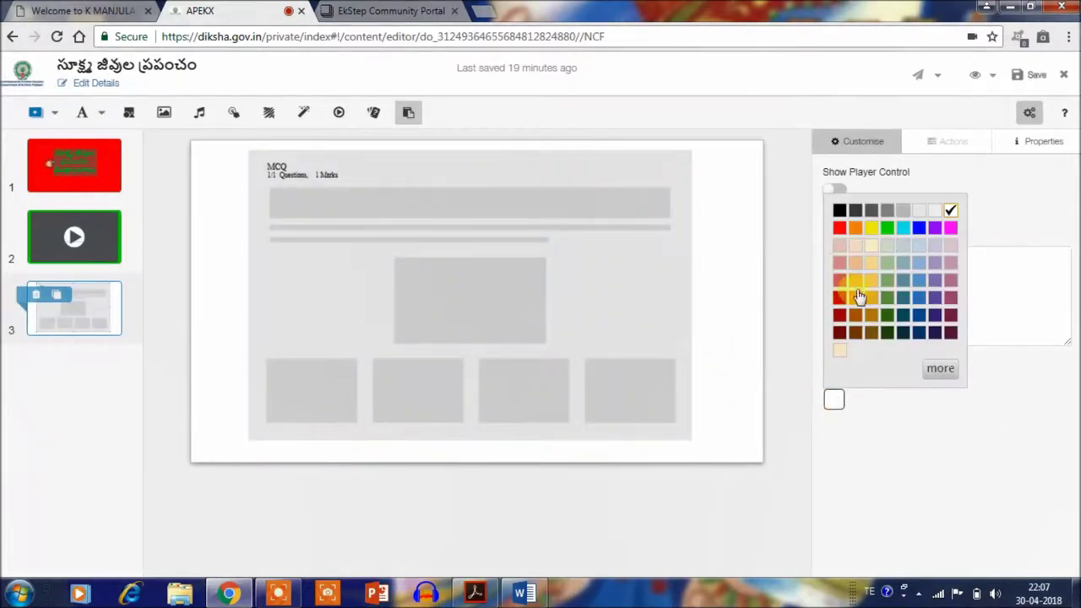
pyautogui.click(870, 230)
# Step: Enlarge and centre the question set on the slide, leaving a narrow yellow border all around, and save the content
pyautogui.moveTo(558, 281); pyautogui.dragTo(504, 277)
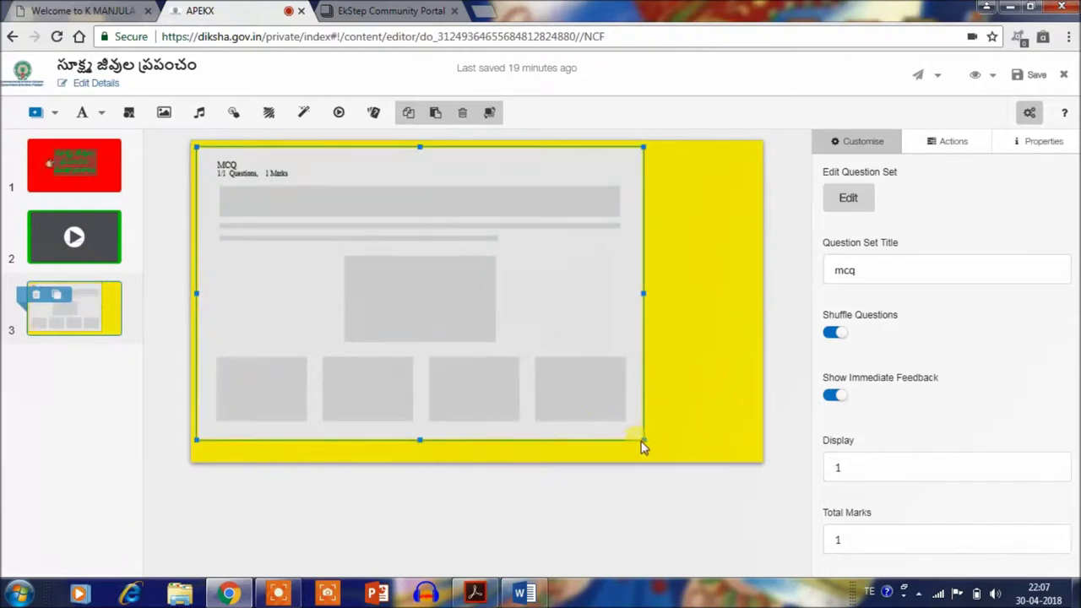
pyautogui.moveTo(643, 440); pyautogui.dragTo(666, 464)
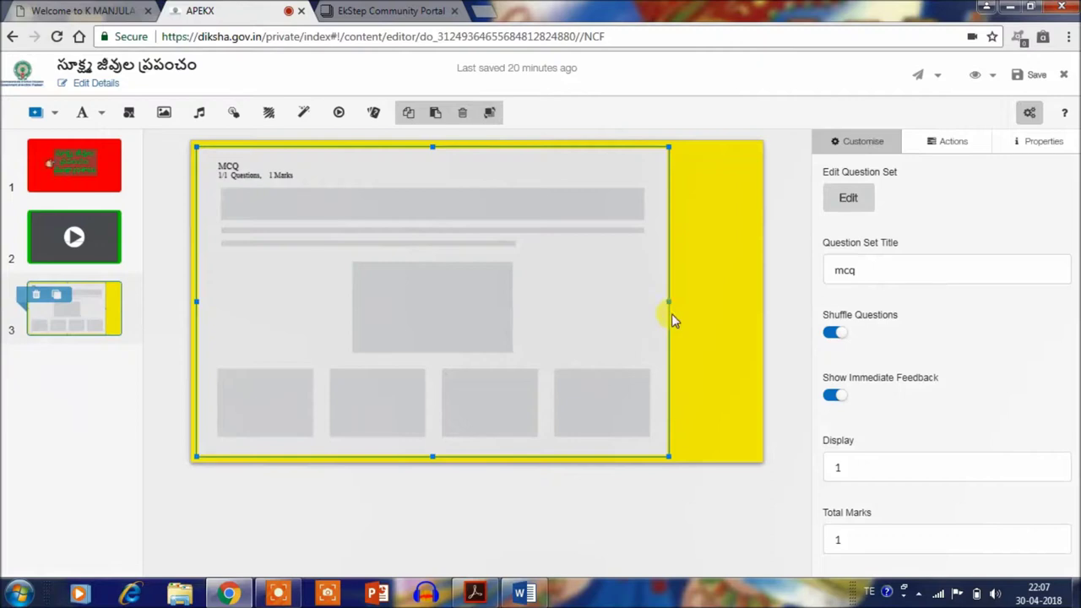
pyautogui.moveTo(669, 300); pyautogui.dragTo(760, 301)
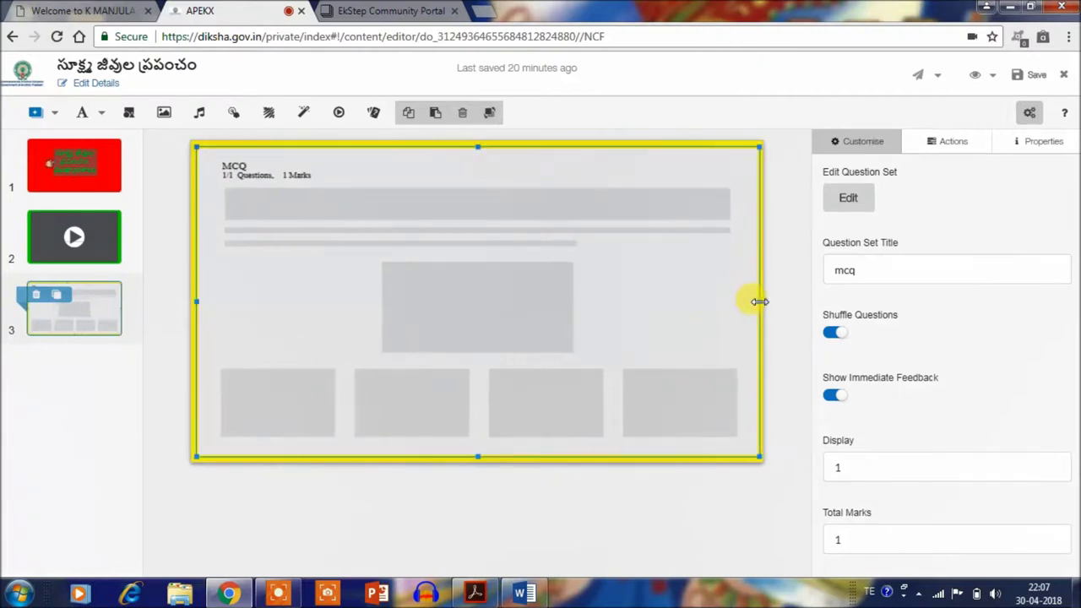
pyautogui.moveTo(682, 303); pyautogui.dragTo(679, 303)
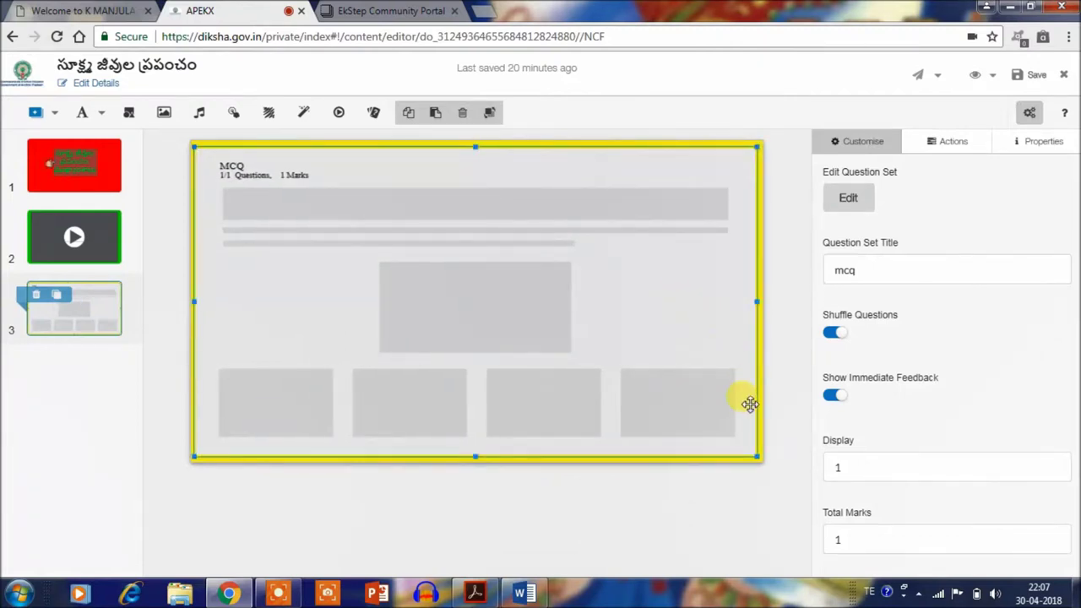
pyautogui.moveTo(755, 454); pyautogui.dragTo(743, 446)
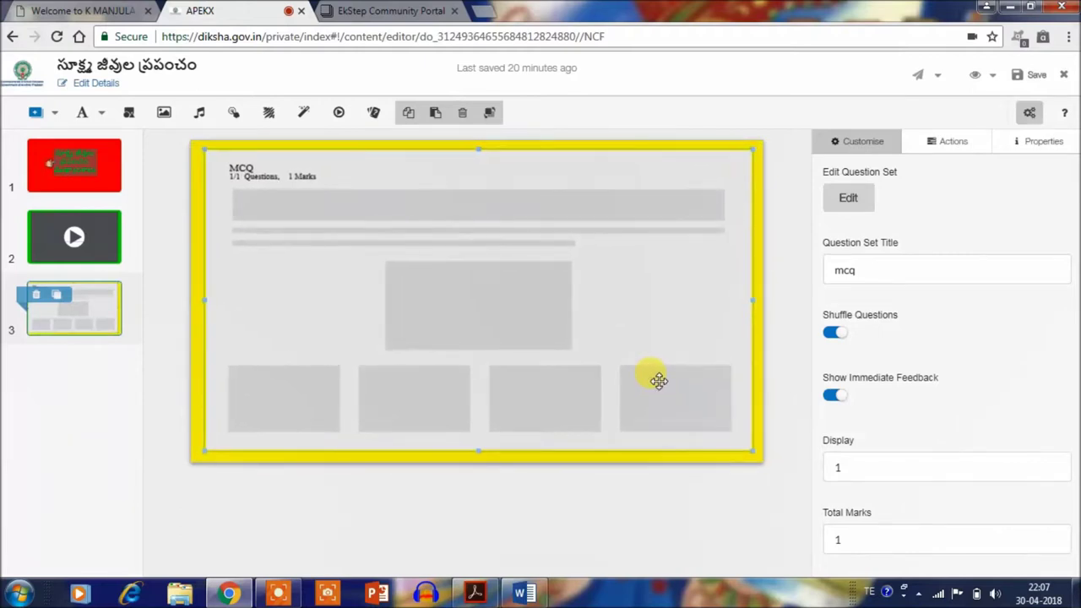
pyautogui.moveTo(658, 381); pyautogui.dragTo(658, 385)
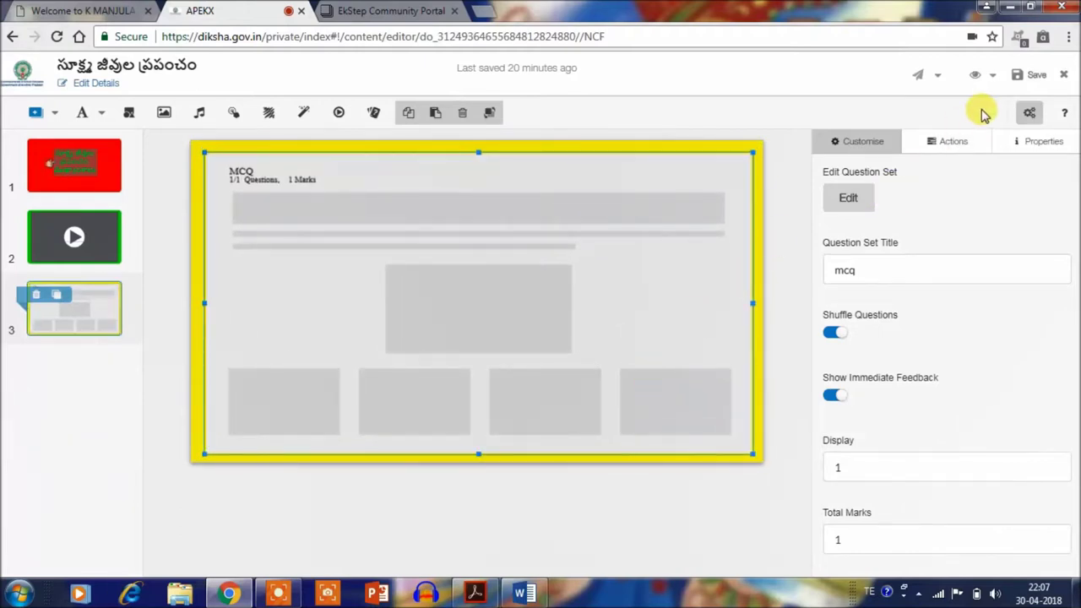
pyautogui.click(1020, 77)
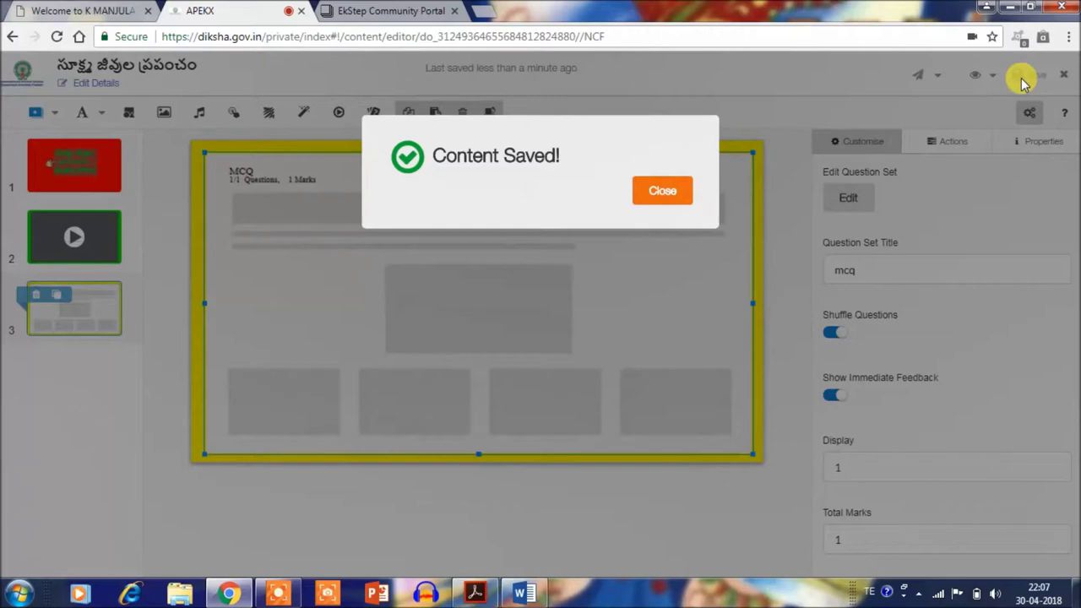
pyautogui.click(675, 189)
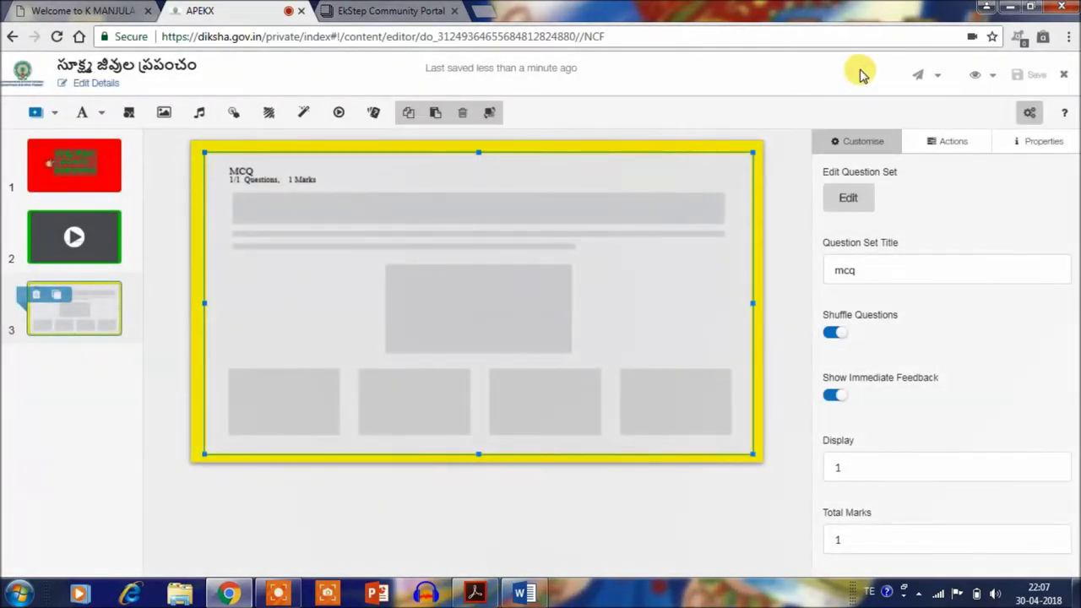
# Step: Preview the content, answer the question with the grey microbe image, continue to the end screen, and close the preview
pyautogui.click(973, 76)
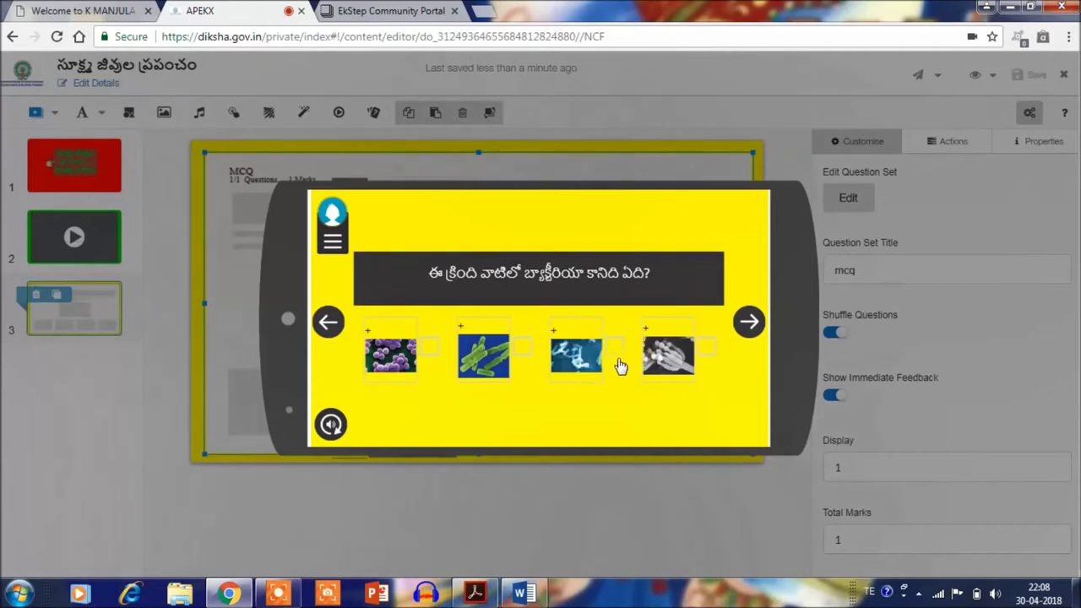
pyautogui.click(504, 301)
pyautogui.click(701, 350)
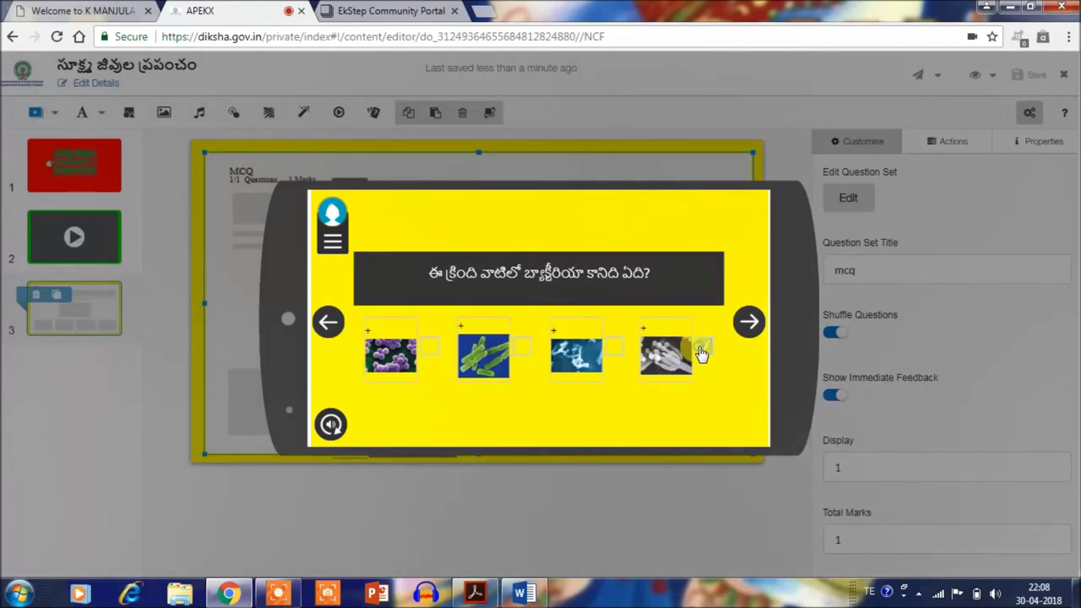
pyautogui.click(748, 320)
pyautogui.click(546, 384)
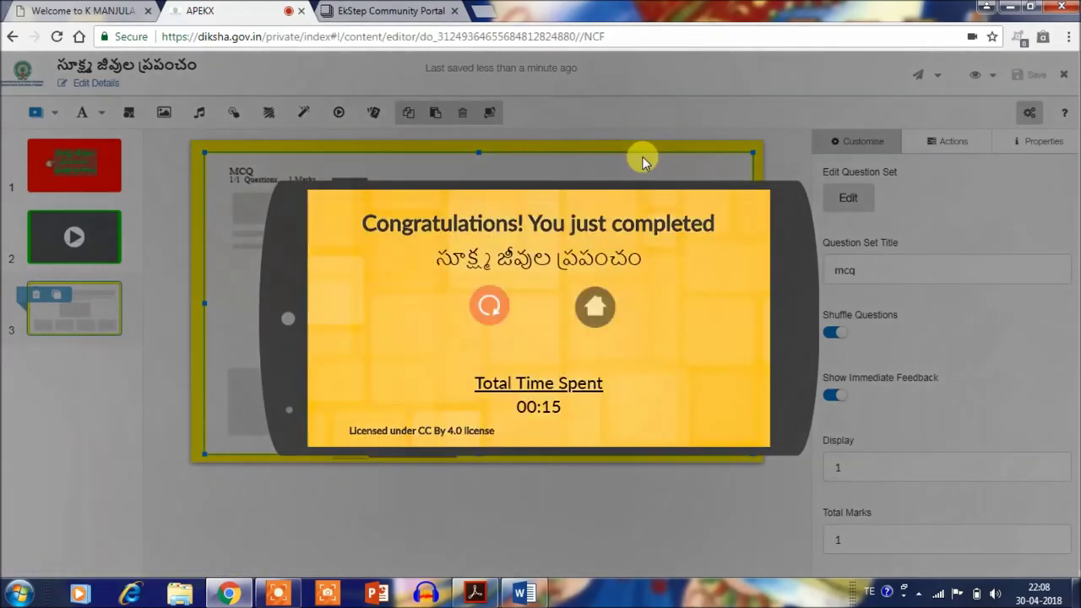
pyautogui.click(639, 157)
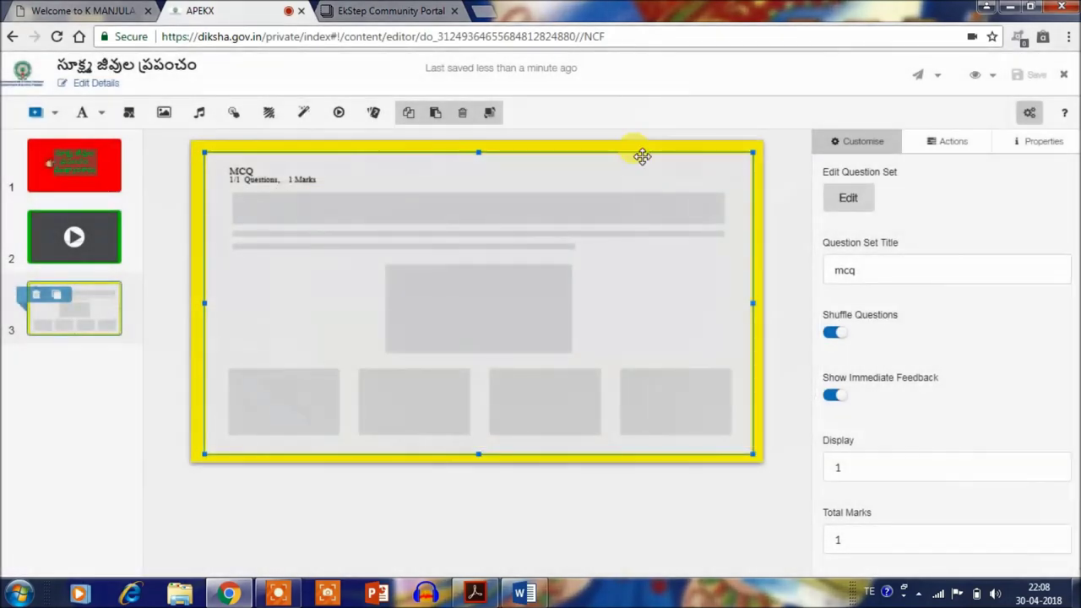